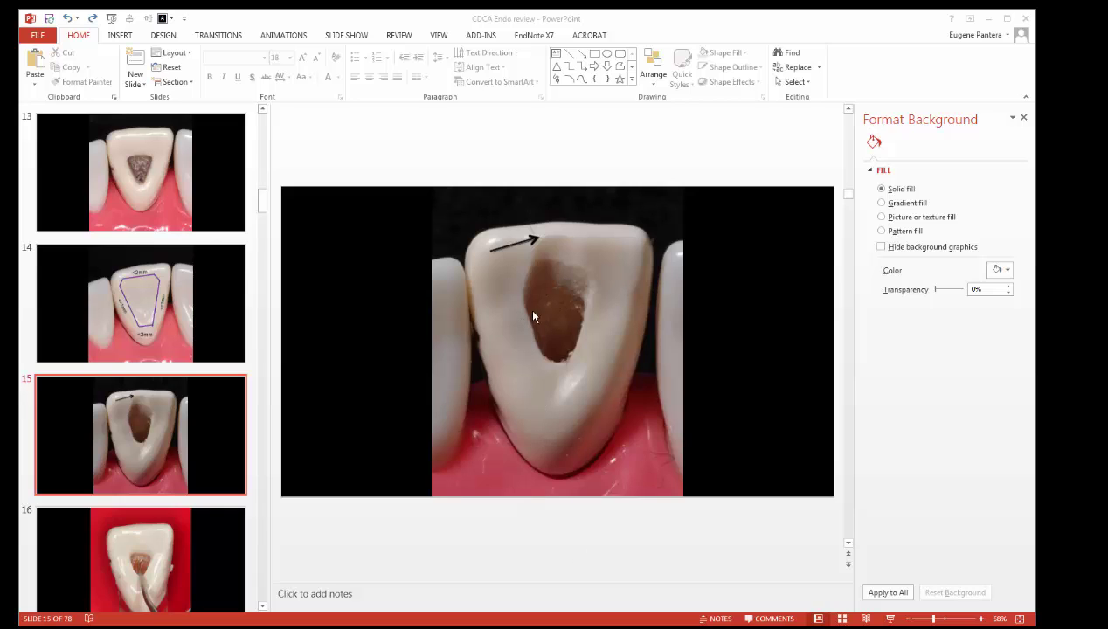
# Review the outlined tooth on slide 14, then apply a slightly brighter, lower-contrast correction preset to the tooth photo on slide 15
pyautogui.click(159, 303)
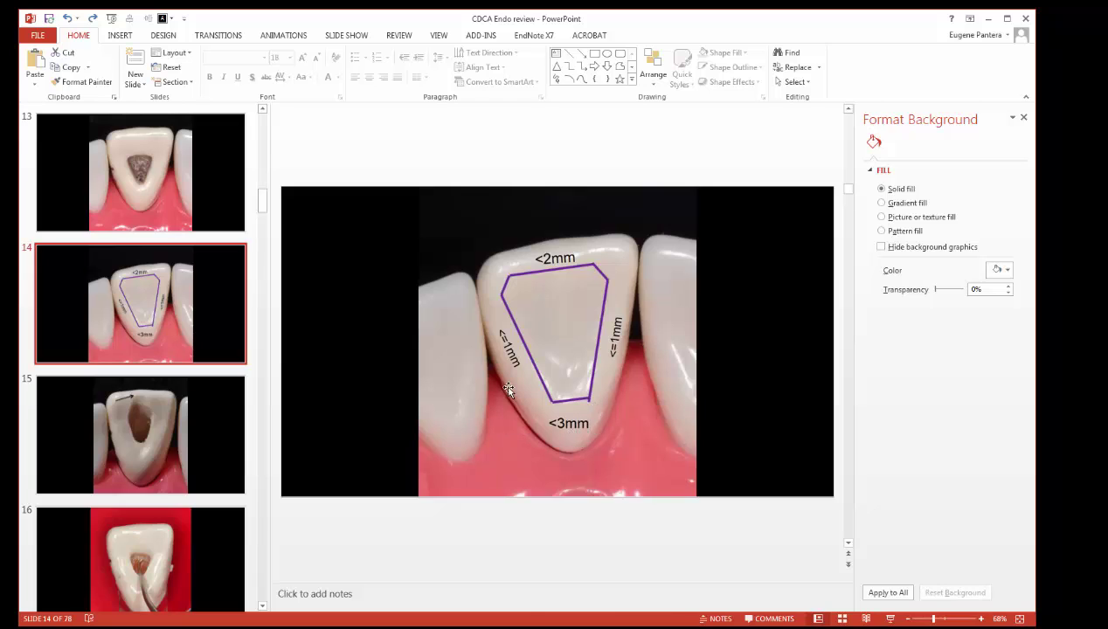
pyautogui.click(127, 415)
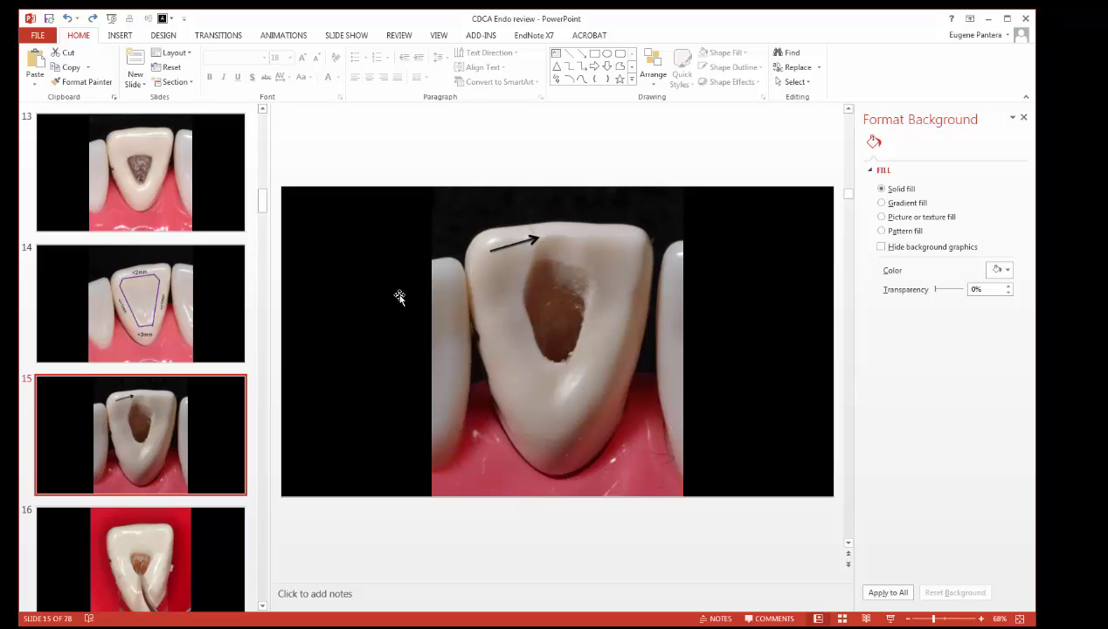
pyautogui.click(520, 255)
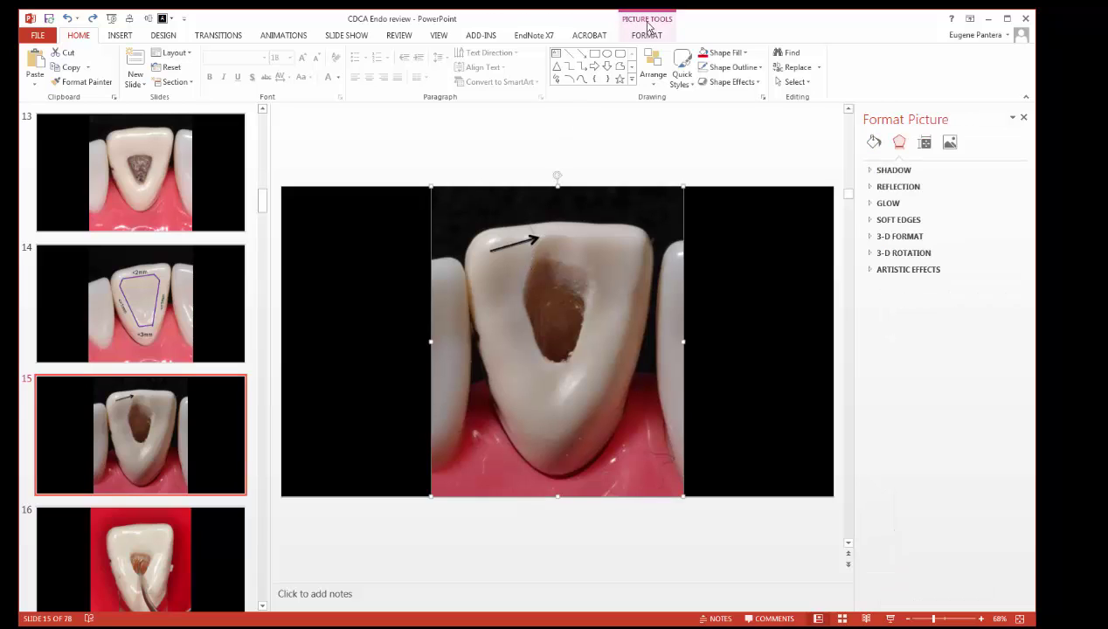
pyautogui.click(647, 33)
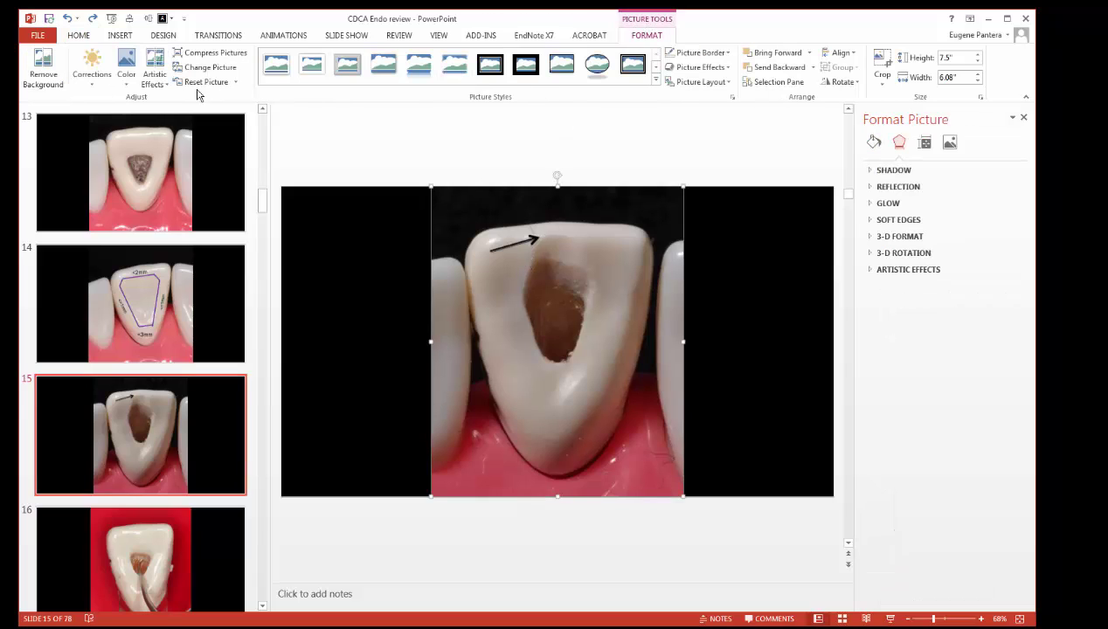
pyautogui.click(88, 65)
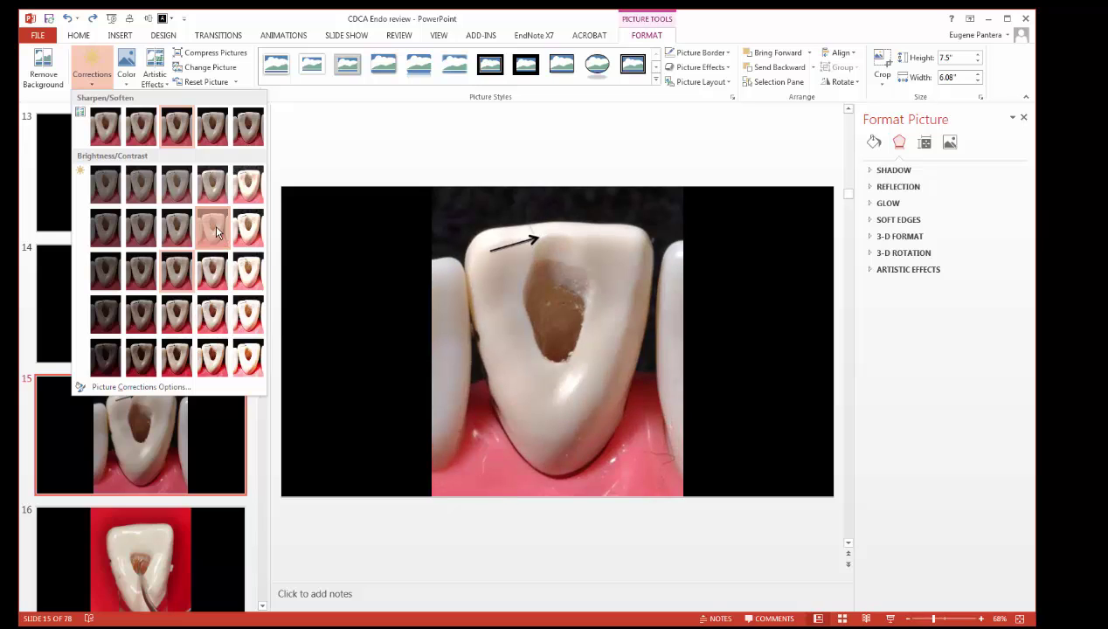
pyautogui.click(214, 224)
pyautogui.click(359, 333)
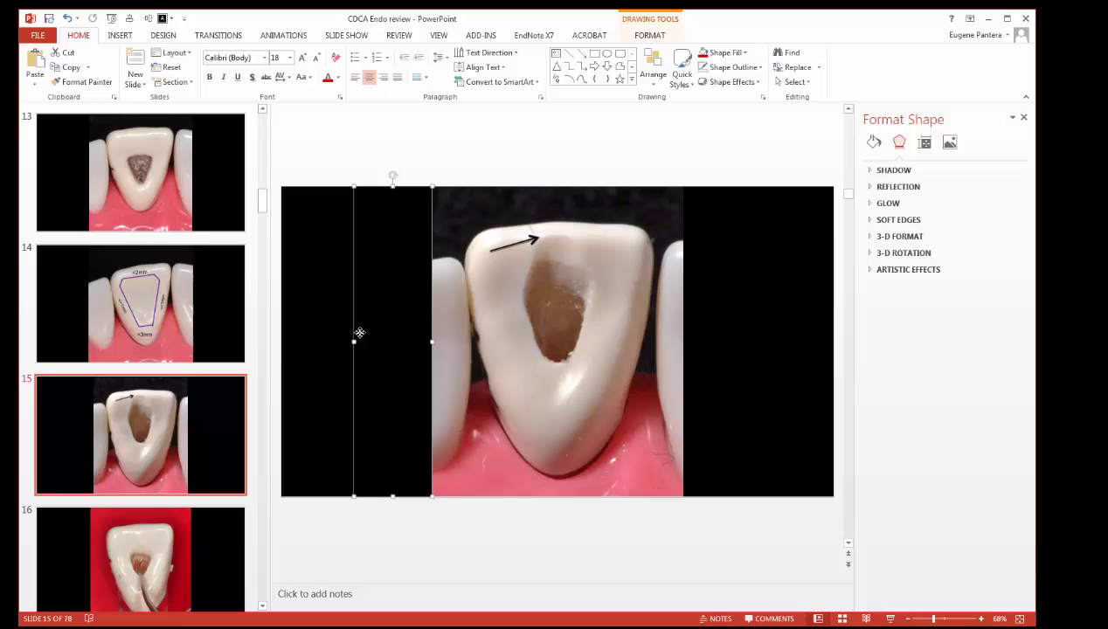
pyautogui.click(328, 351)
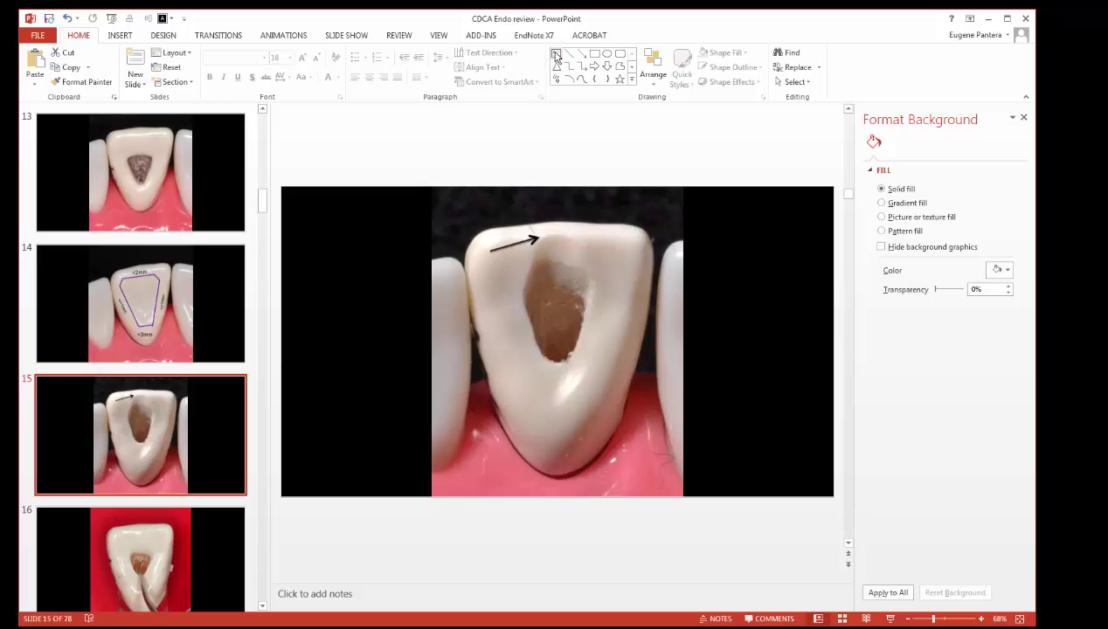
# Cover the slide 15 photo with a rectangle and fill it with the picture "Access size Def" from the NERB folder
pyautogui.click(594, 54)
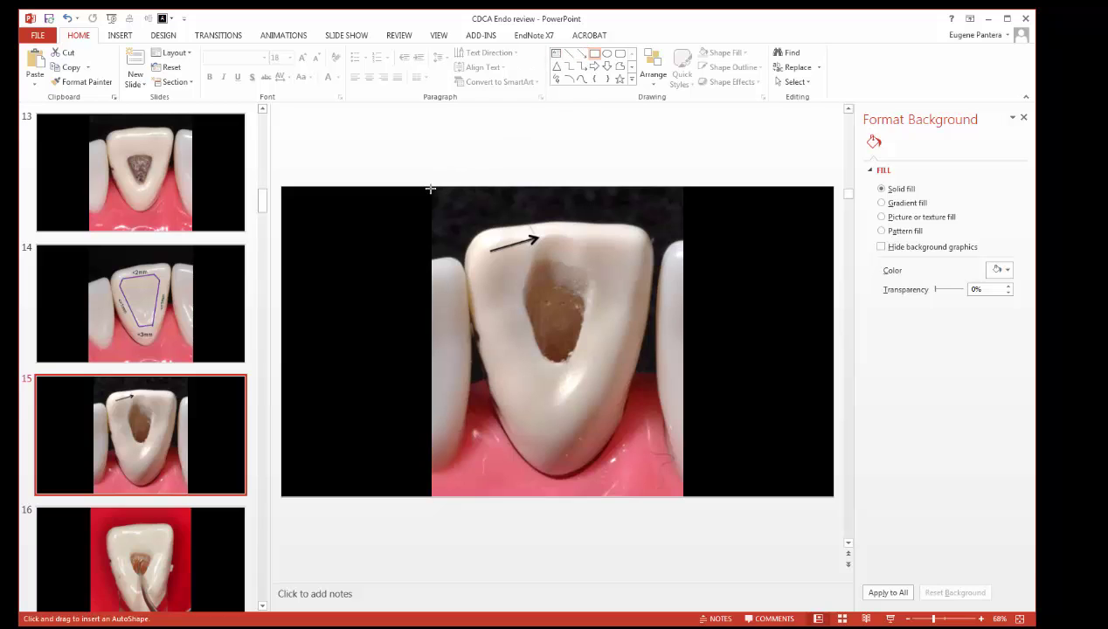
pyautogui.moveTo(431, 188); pyautogui.dragTo(683, 497)
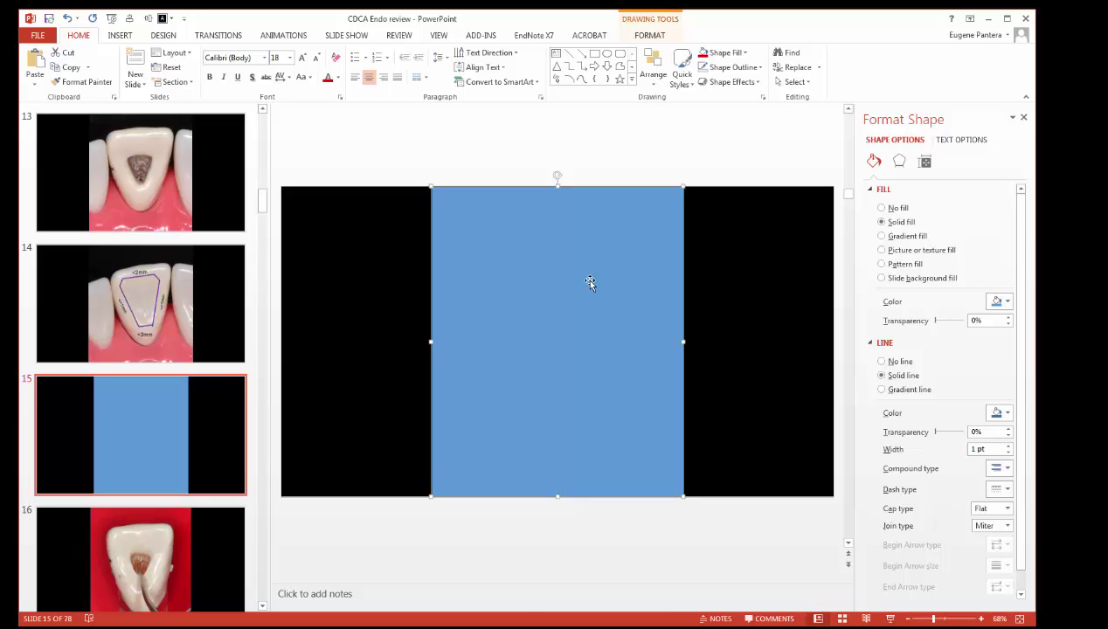
pyautogui.click(881, 249)
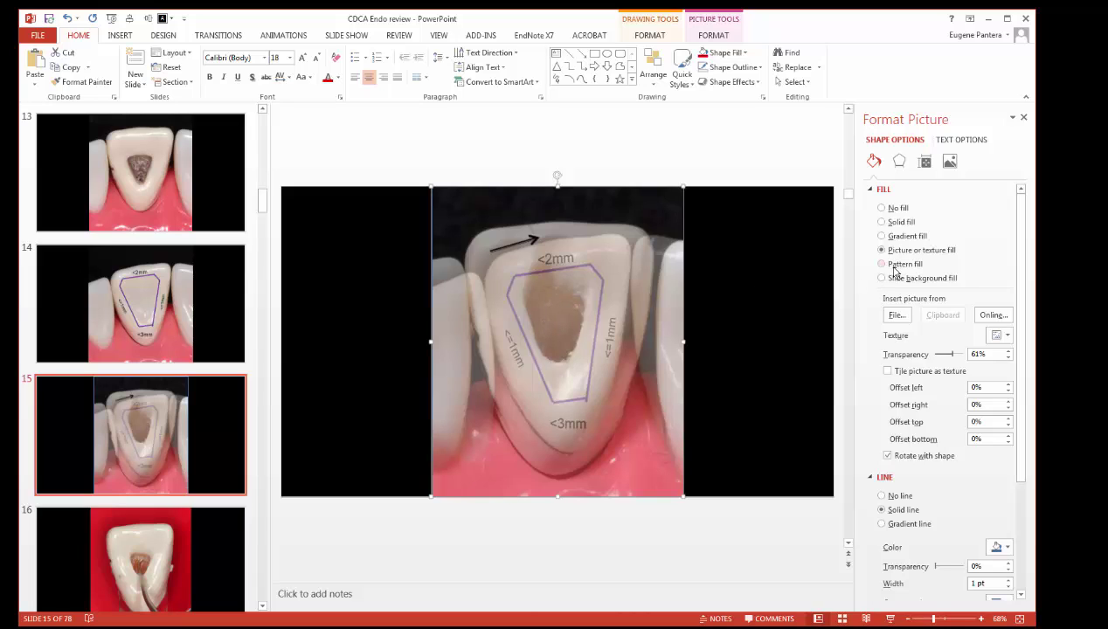
pyautogui.click(896, 315)
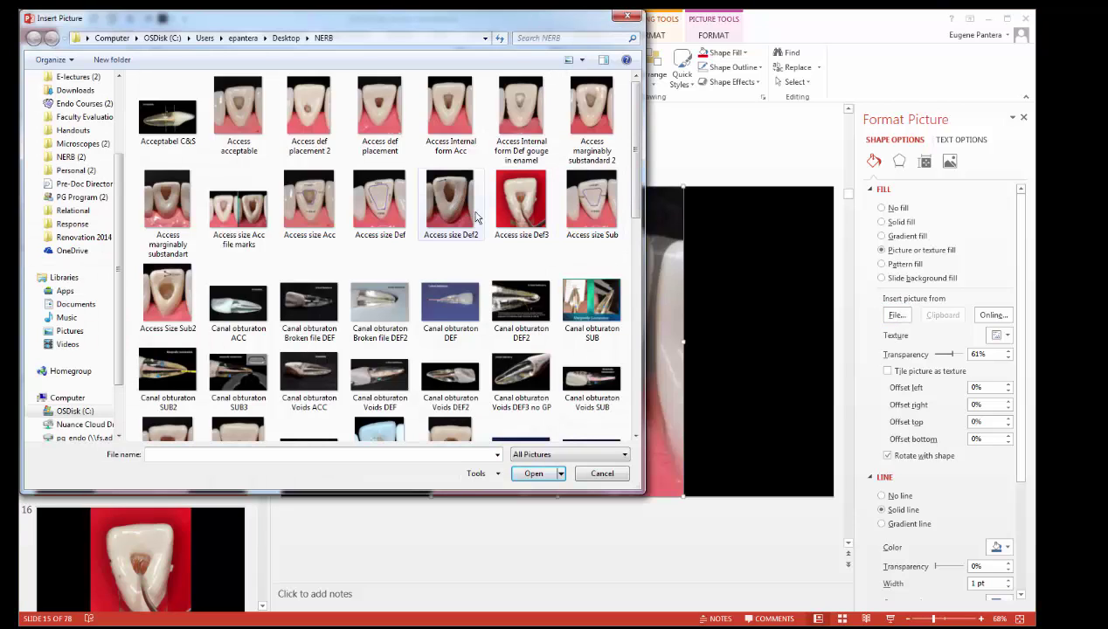
pyautogui.scroll(-1, 637, 164)
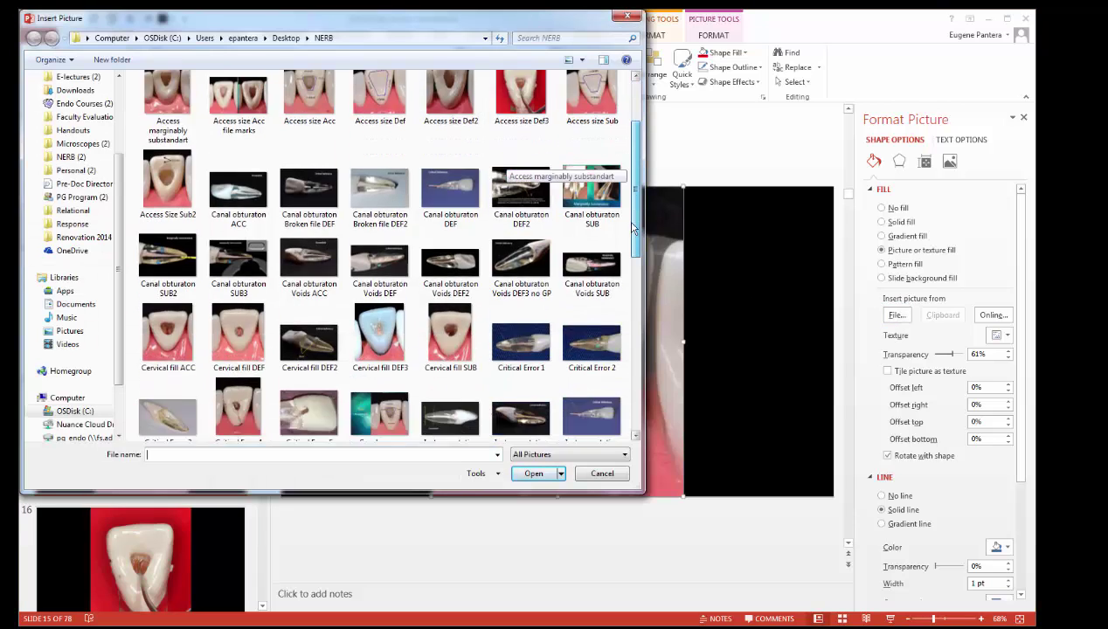
pyautogui.scroll(1, 487, 255)
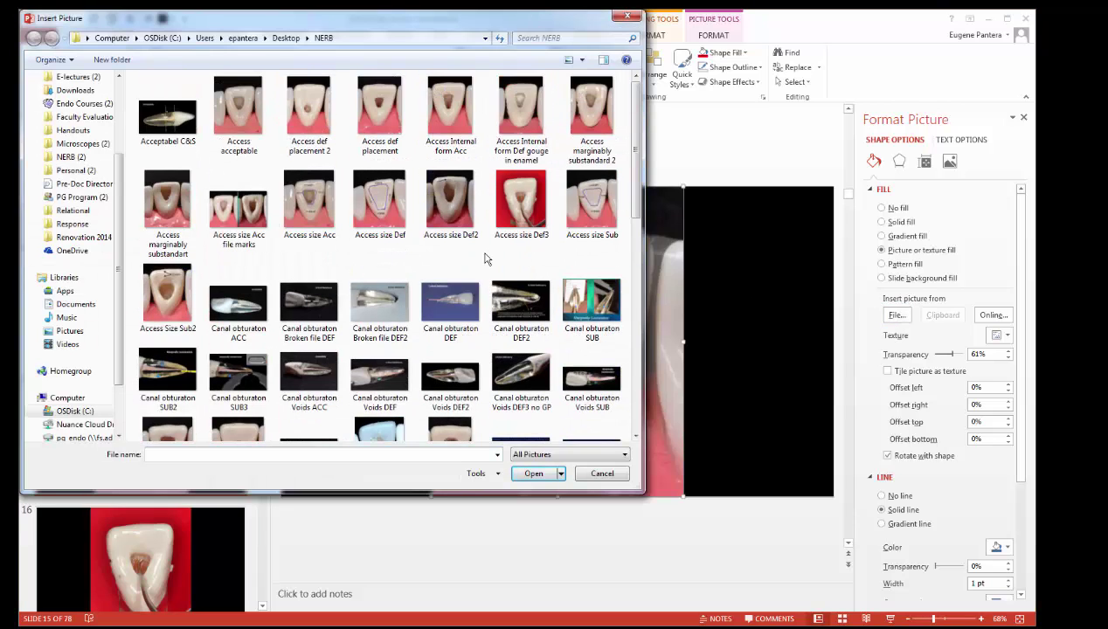
pyautogui.doubleClick(384, 206)
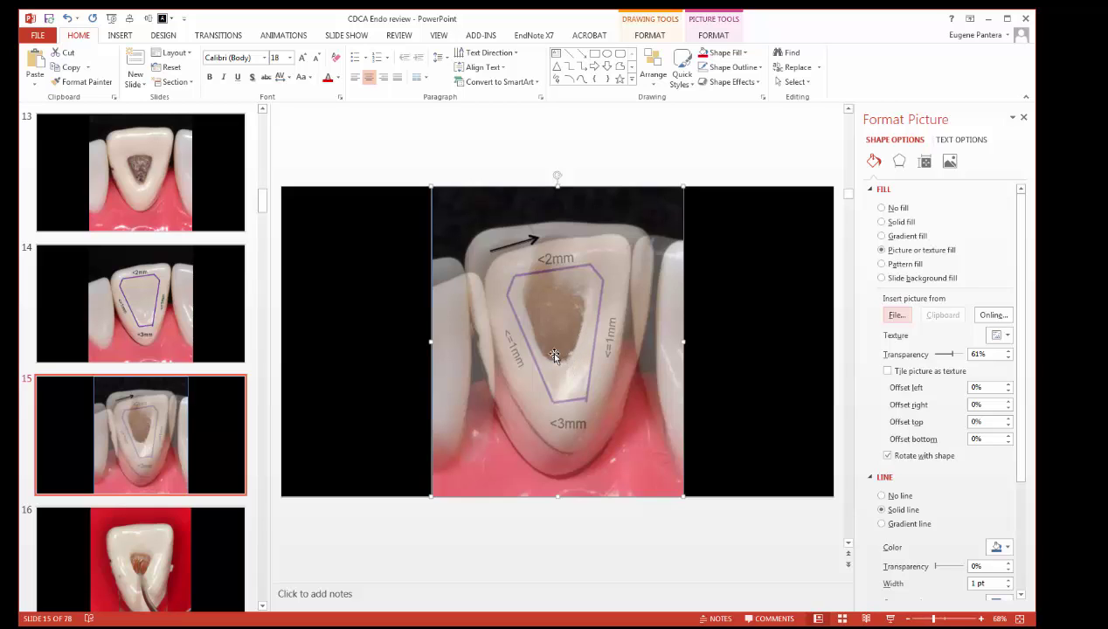
# Rotate the overlay slightly clockwise, resizing and repositioning it so its tooth outline matches the tooth in the photo beneath
pyautogui.moveTo(554, 354); pyautogui.dragTo(540, 332)
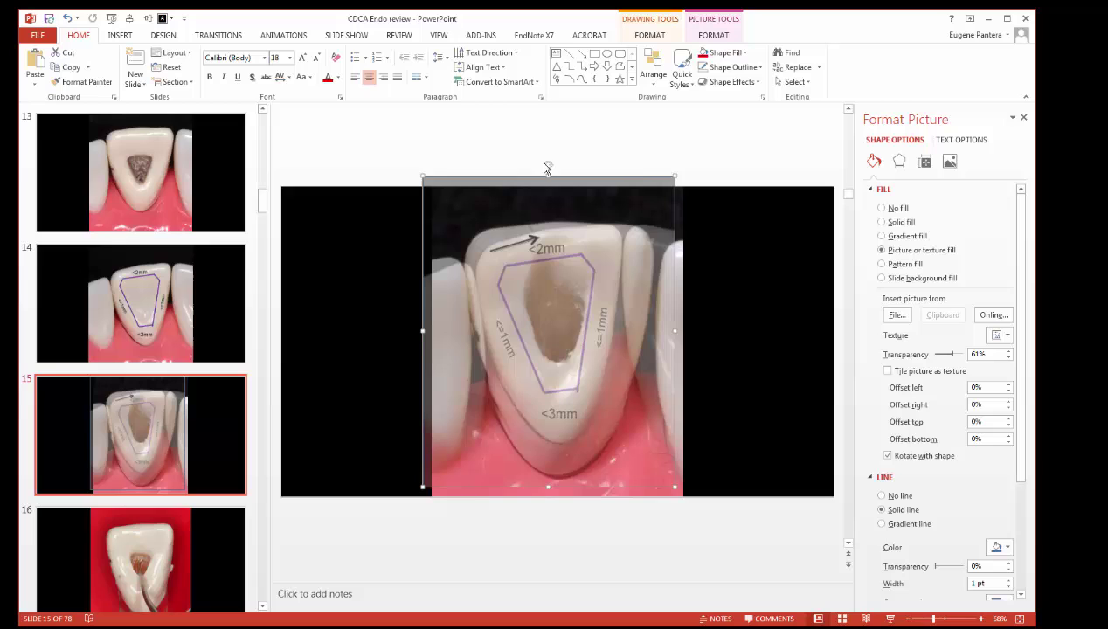
pyautogui.moveTo(545, 167); pyautogui.dragTo(574, 165)
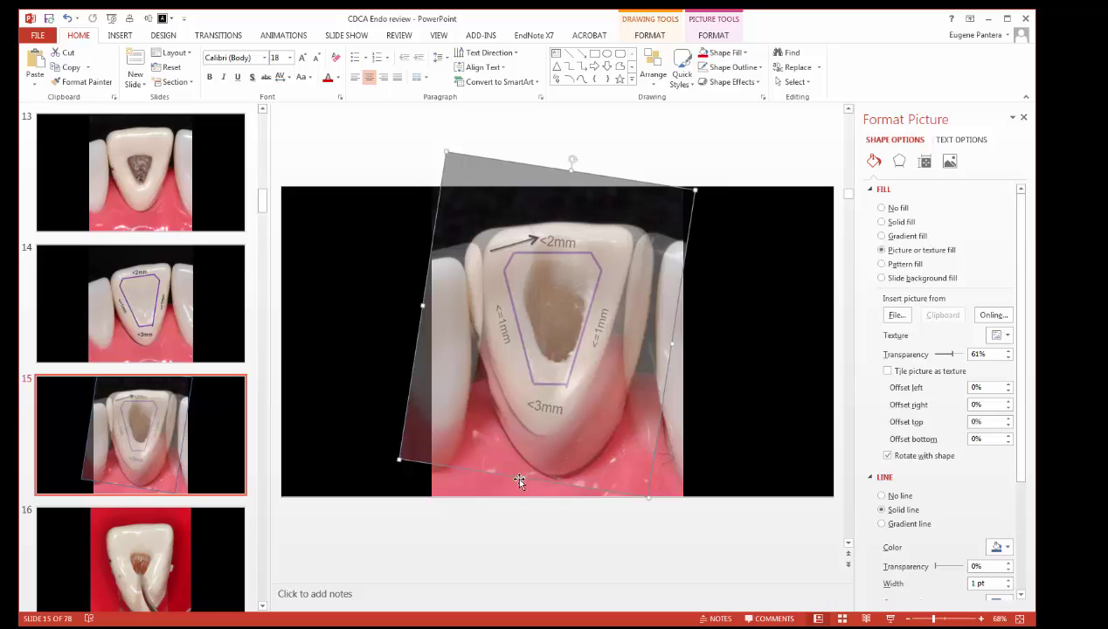
pyautogui.moveTo(519, 481); pyautogui.dragTo(526, 523)
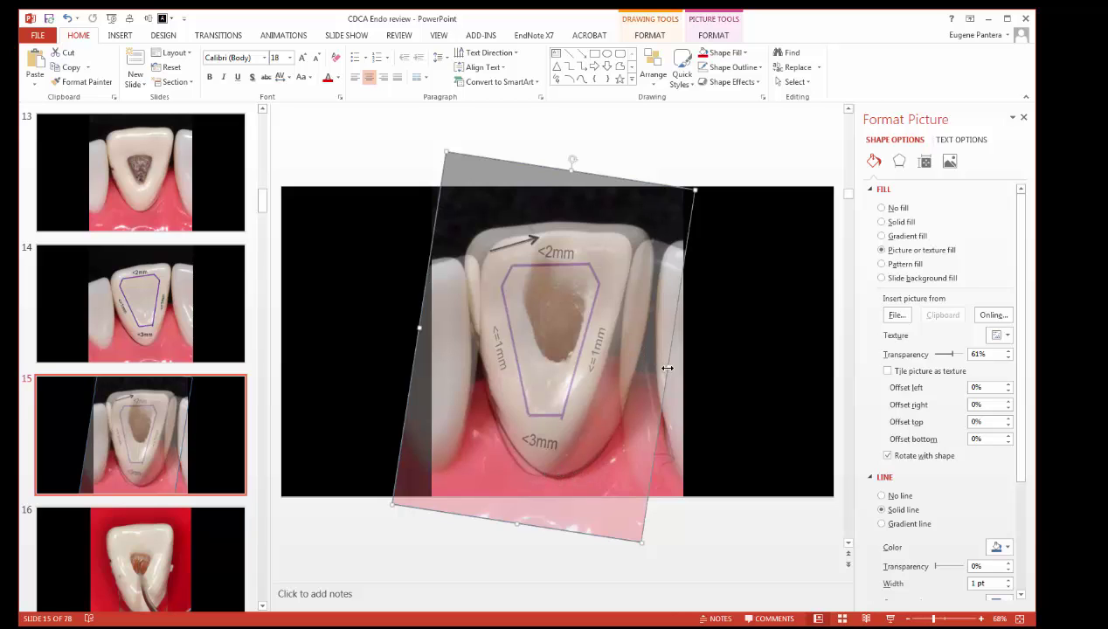
pyautogui.moveTo(663, 362); pyautogui.dragTo(701, 363)
pyautogui.moveTo(564, 244); pyautogui.dragTo(545, 238)
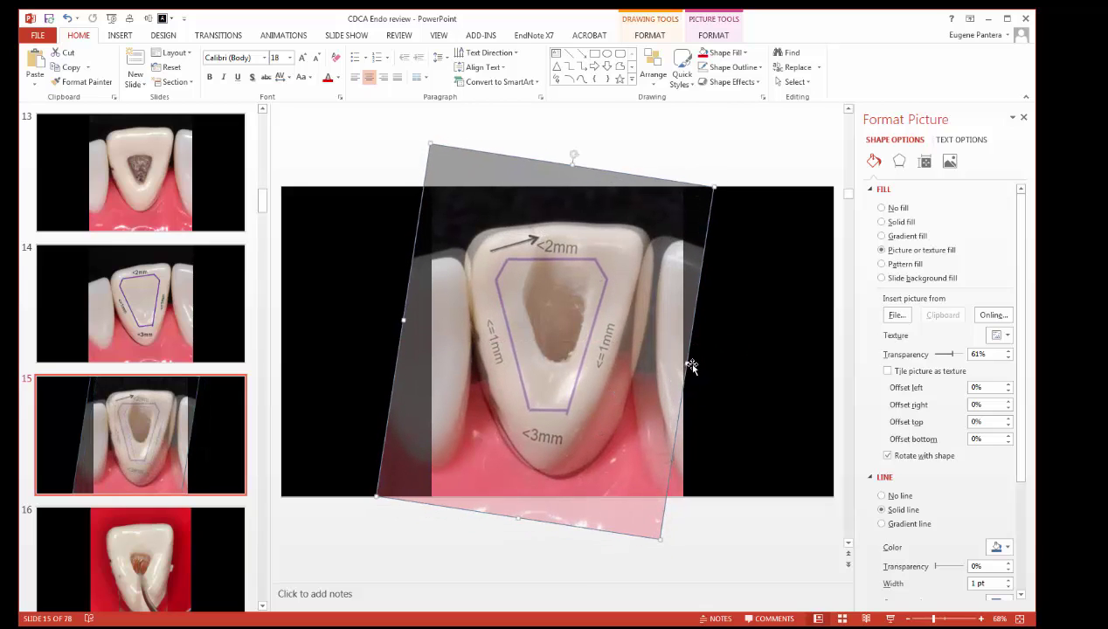
pyautogui.moveTo(691, 366); pyautogui.dragTo(707, 367)
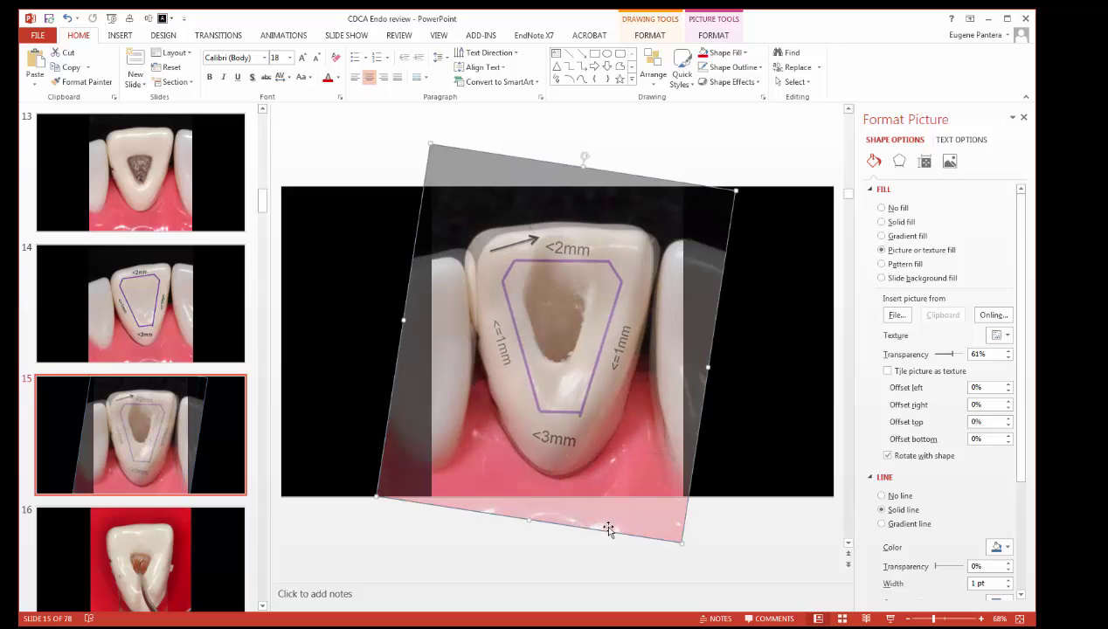
pyautogui.moveTo(558, 411); pyautogui.dragTo(558, 406)
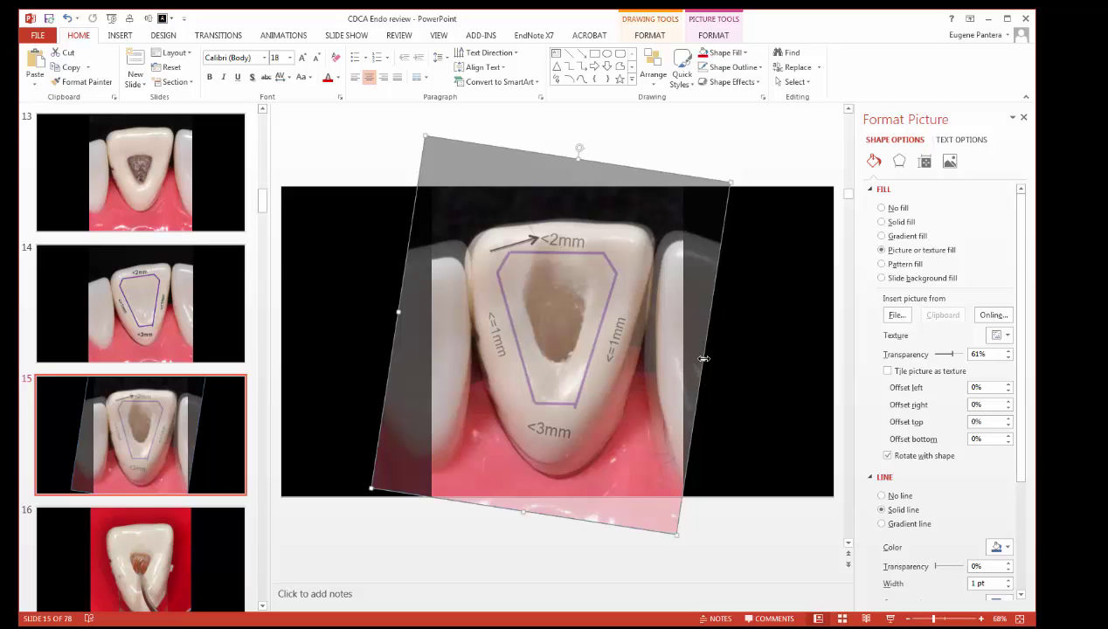
pyautogui.moveTo(706, 364); pyautogui.dragTo(690, 367)
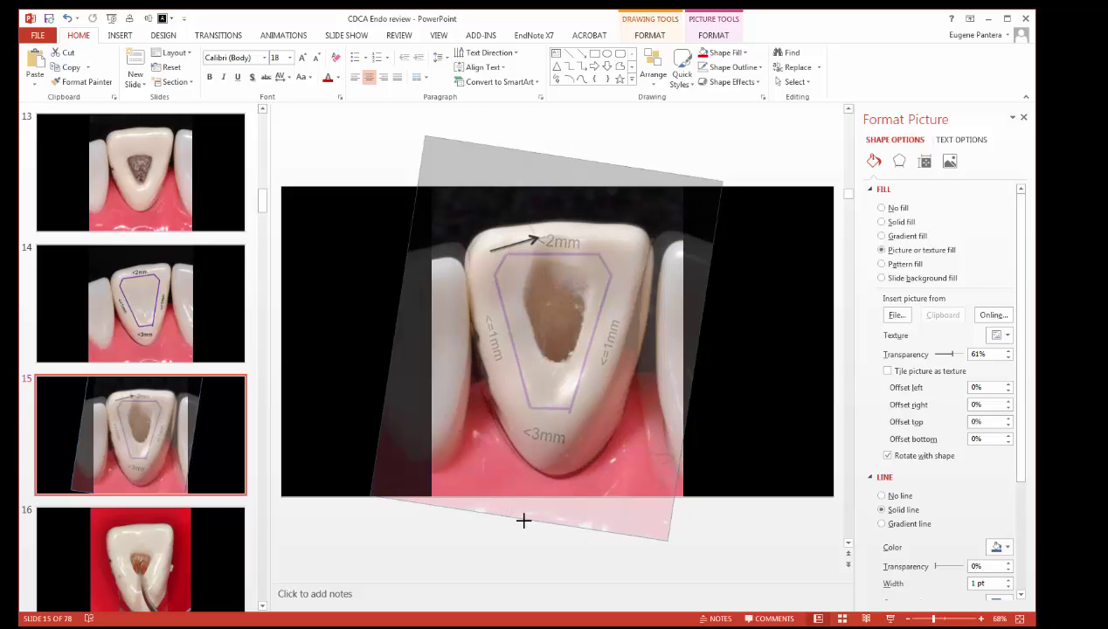
pyautogui.moveTo(555, 436)
pyautogui.mouseDown()
pyautogui.moveTo(569, 427)
pyautogui.moveTo(556, 427)
pyautogui.mouseUp()
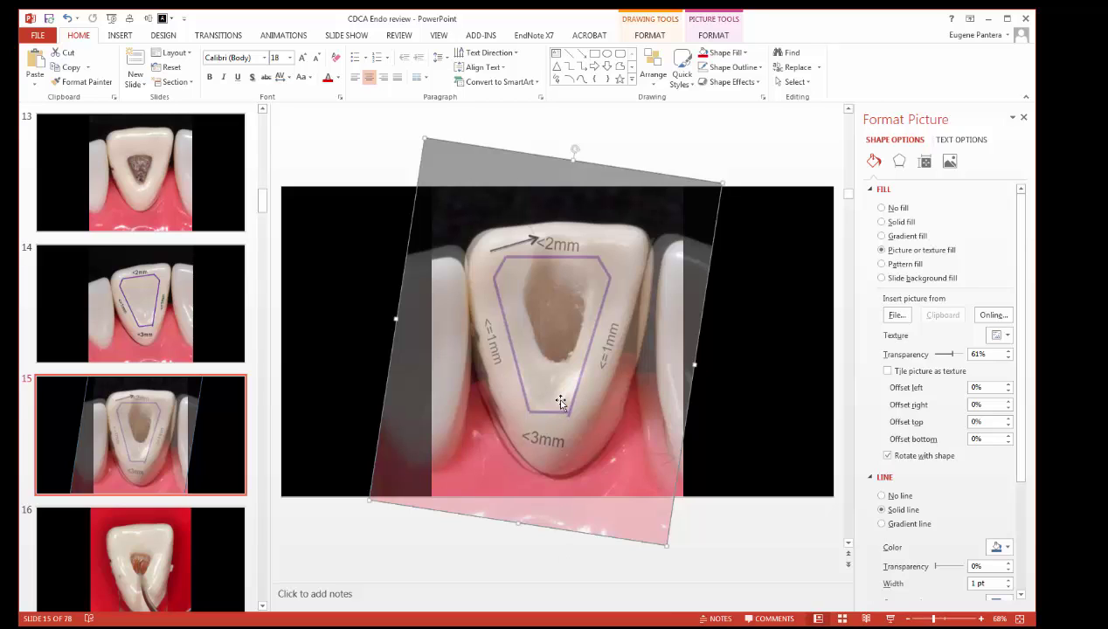
pyautogui.moveTo(560, 402); pyautogui.dragTo(565, 397)
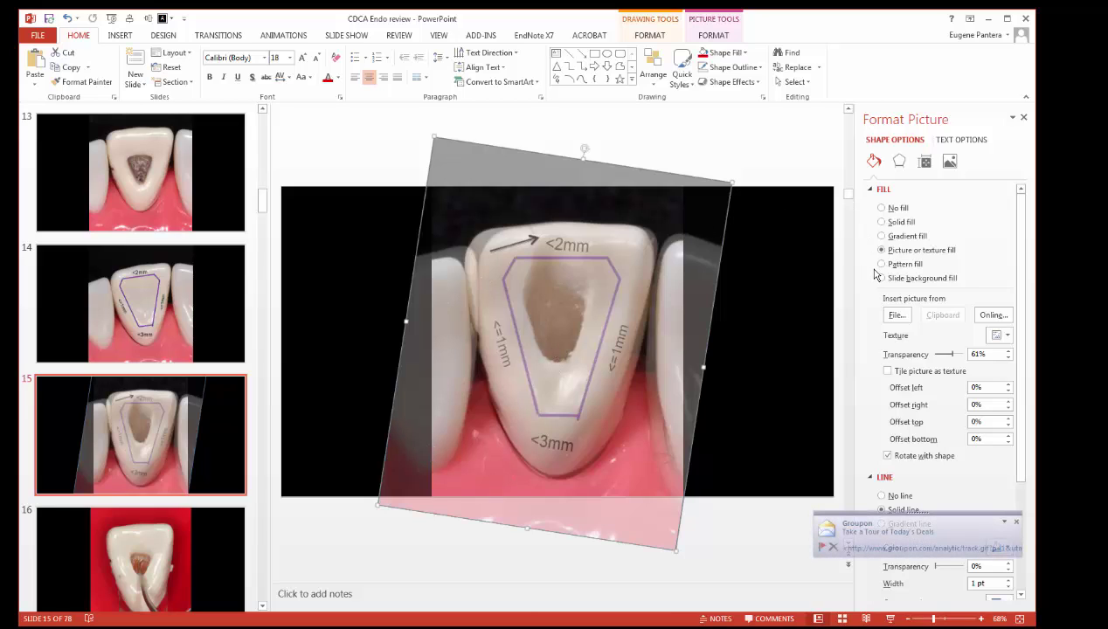
# Mask the overlay beyond the photo's left edge with a solid black, no-line rectangle and place a duplicate along the right edge
pyautogui.click(595, 55)
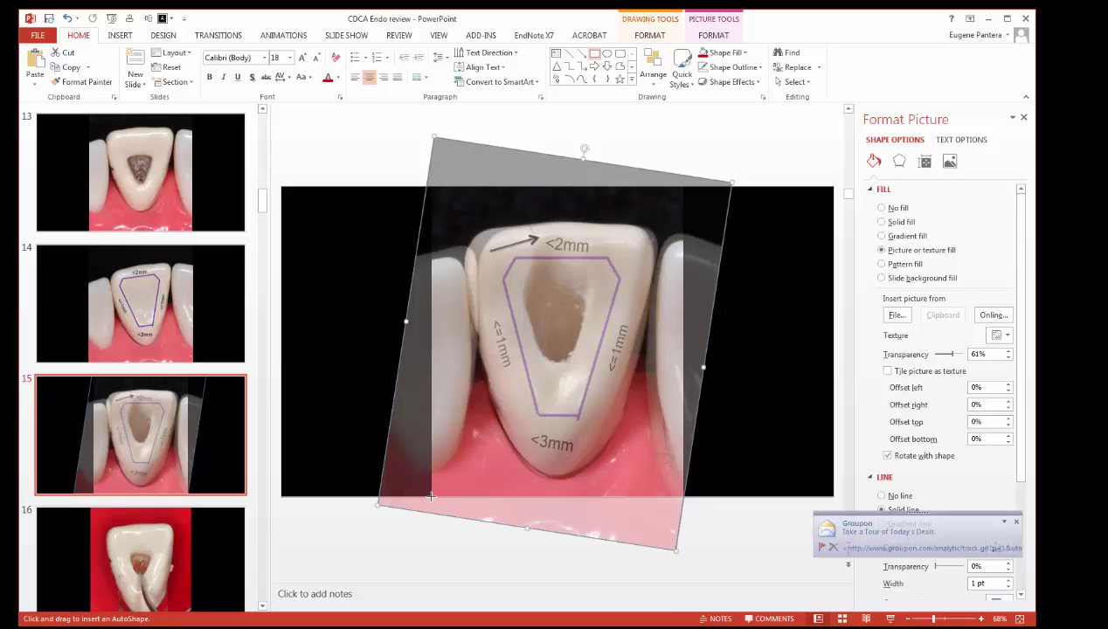
pyautogui.moveTo(431, 496); pyautogui.dragTo(368, 186)
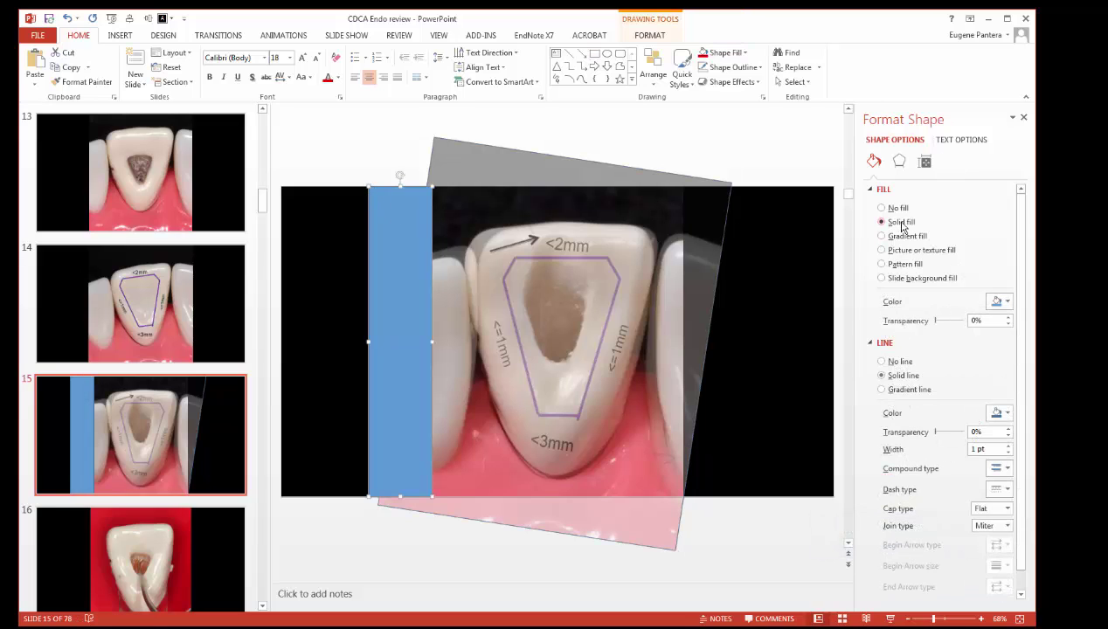
pyautogui.click(997, 301)
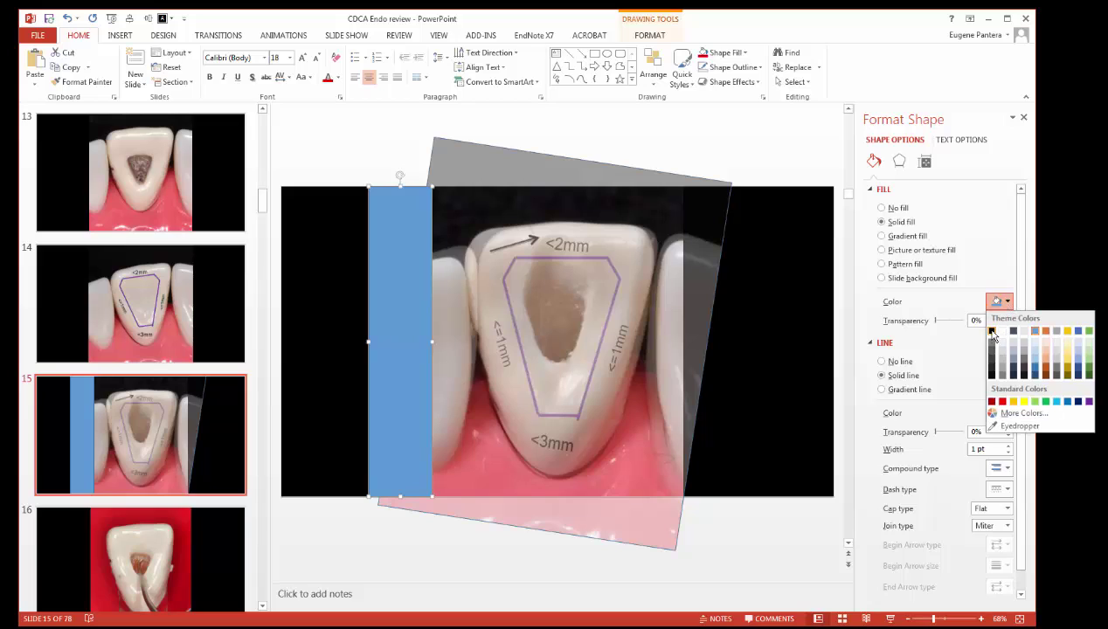
pyautogui.click(992, 331)
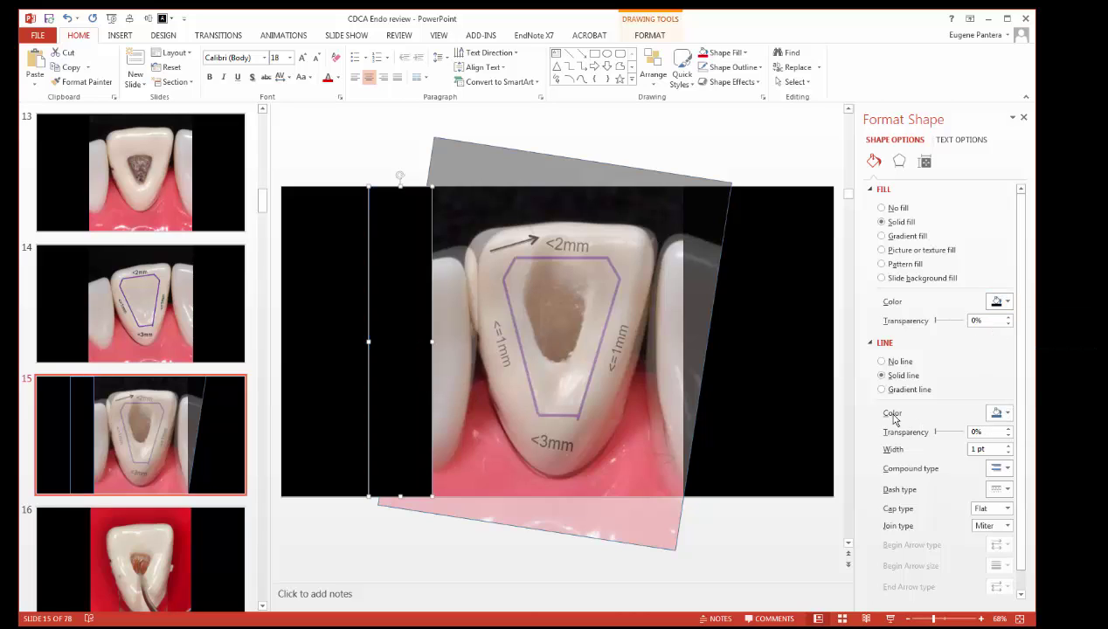
pyautogui.click(881, 361)
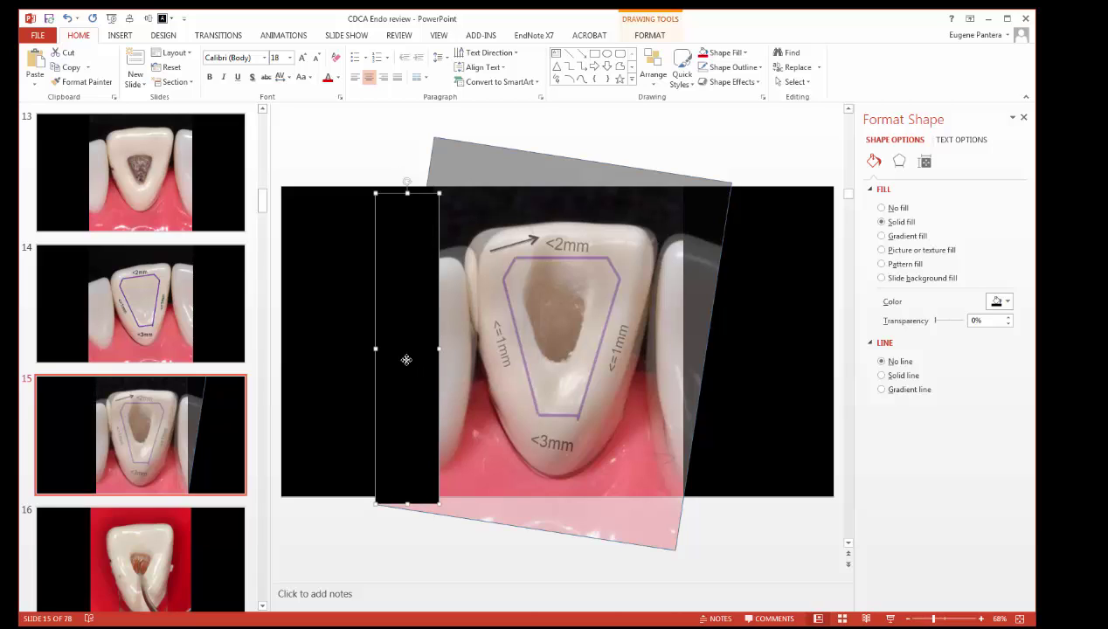
pyautogui.moveTo(401, 360); pyautogui.dragTo(709, 347)
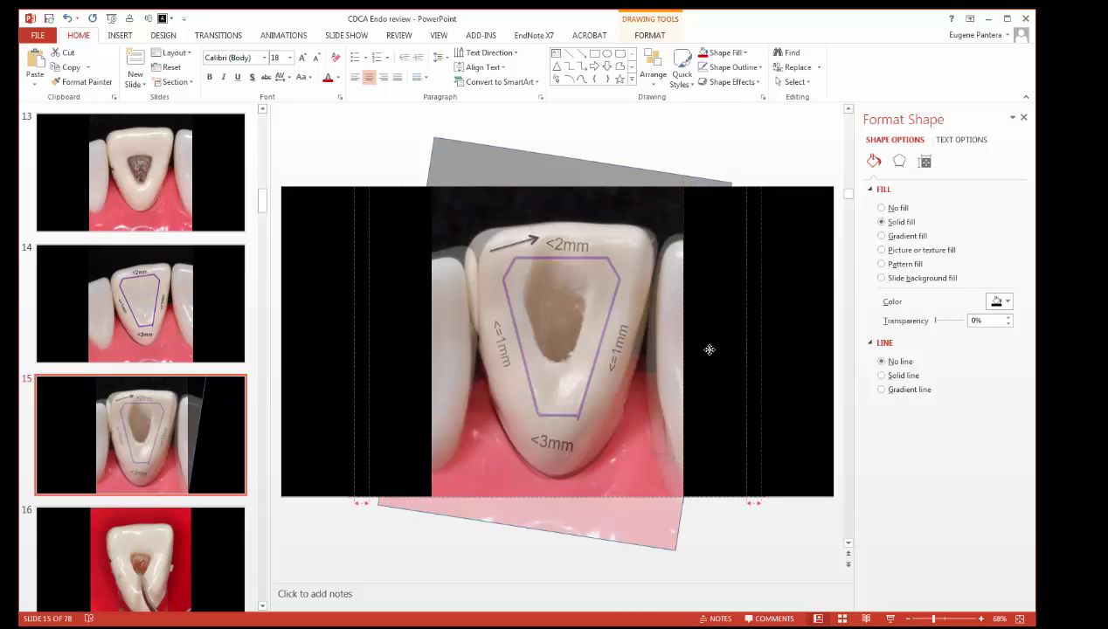
pyautogui.click(731, 532)
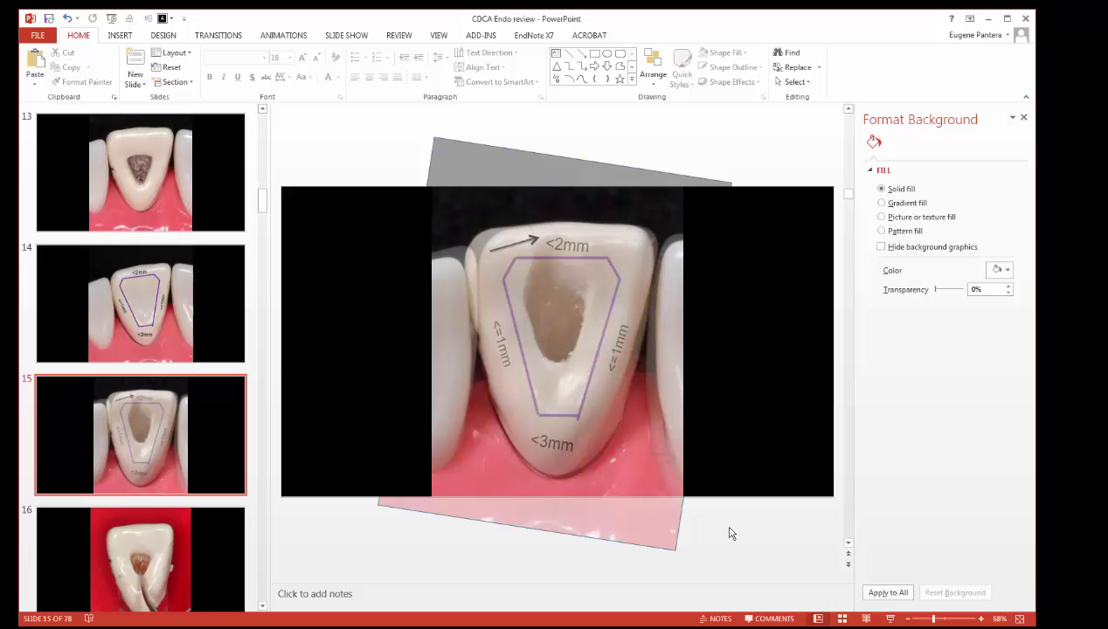
# Widen the overlay picture slightly toward the left to better match the underlying tooth's width
pyautogui.click(490, 280)
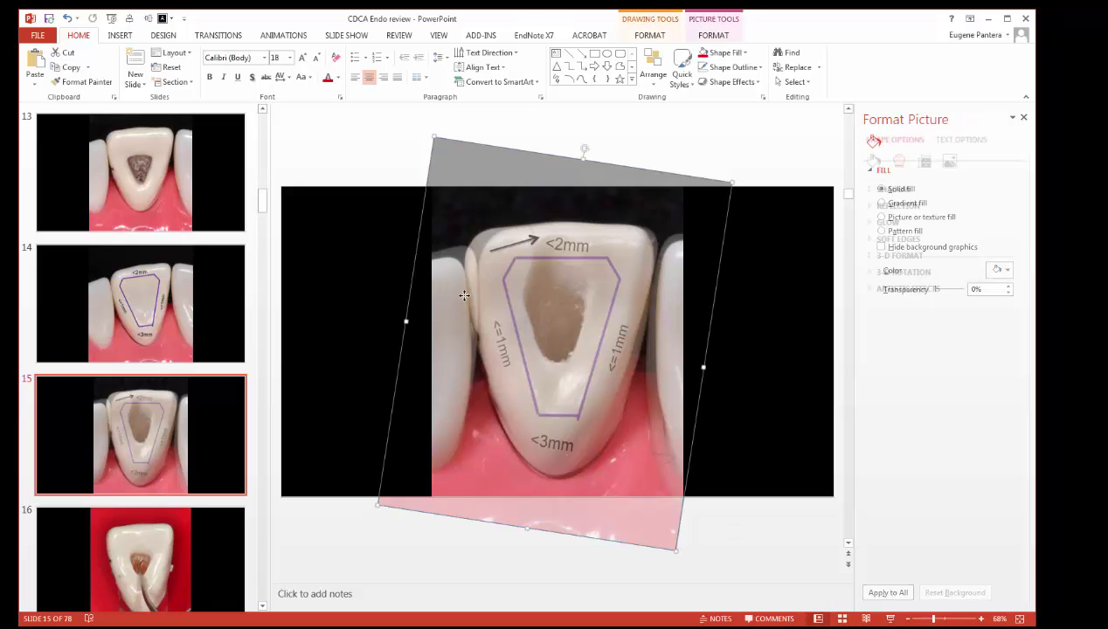
pyautogui.moveTo(407, 323); pyautogui.dragTo(395, 319)
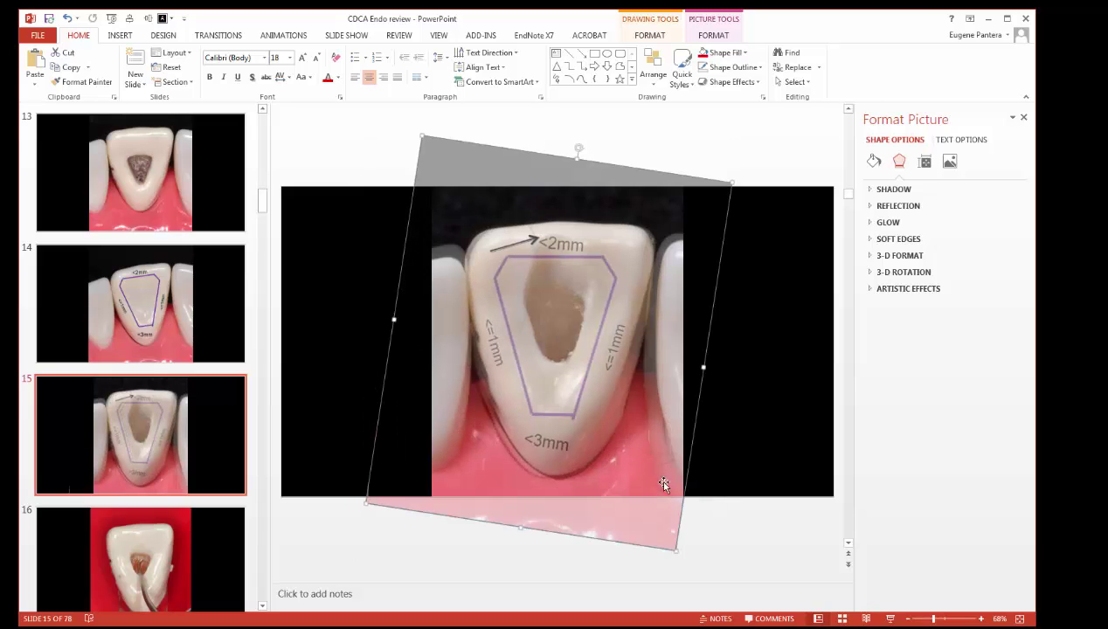
pyautogui.click(756, 547)
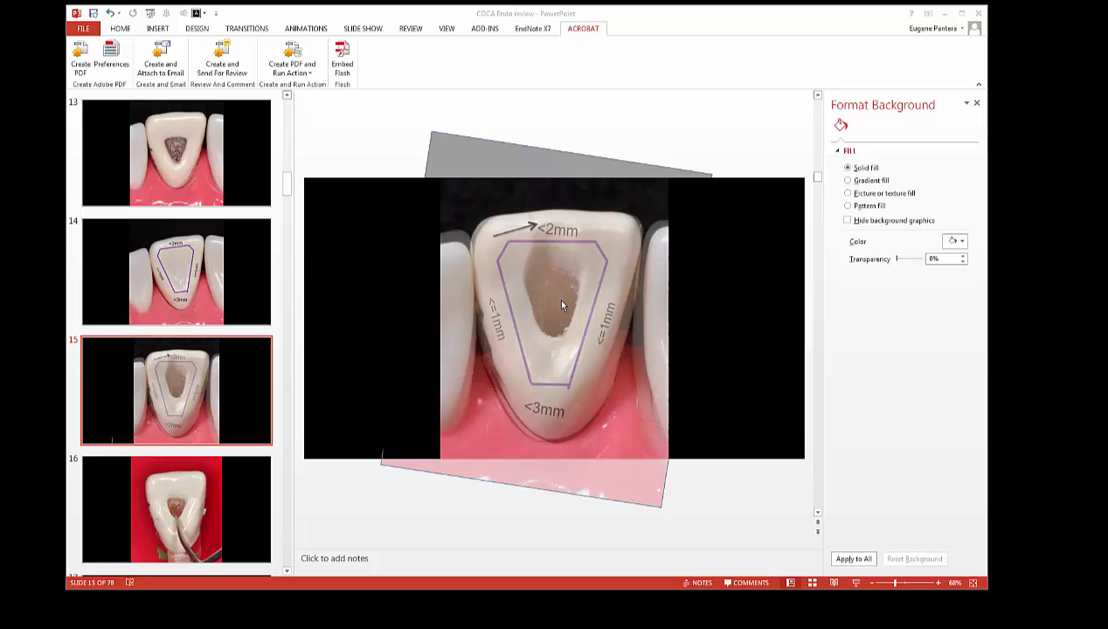
# Duplicate slide 15 with the finished overlay
pyautogui.click(176, 375)
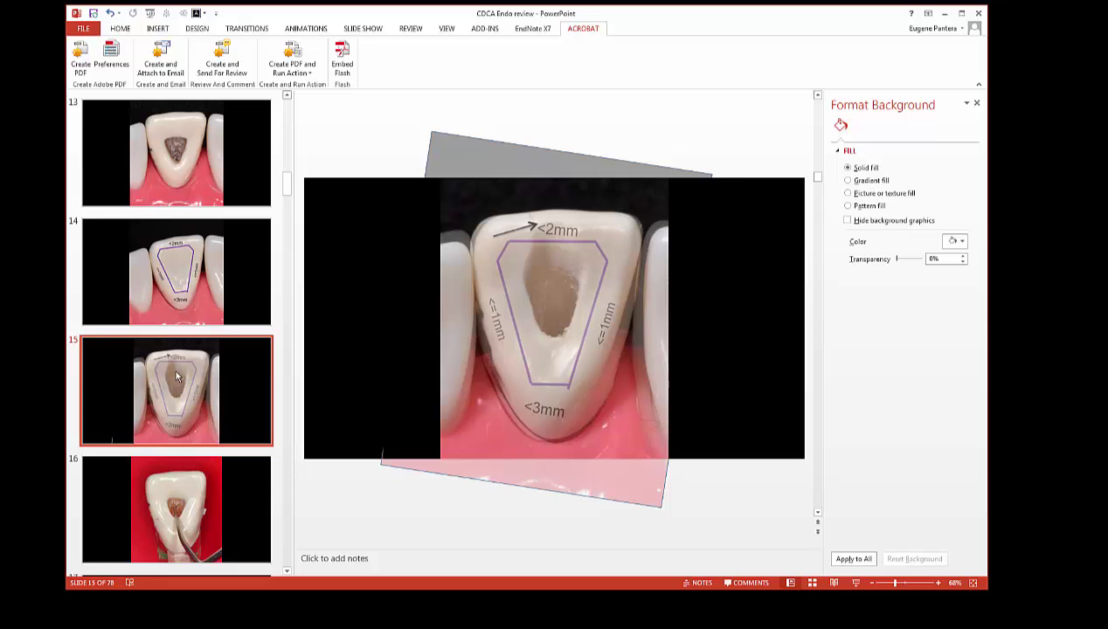
pyautogui.hotkey('ctrl', 'd')
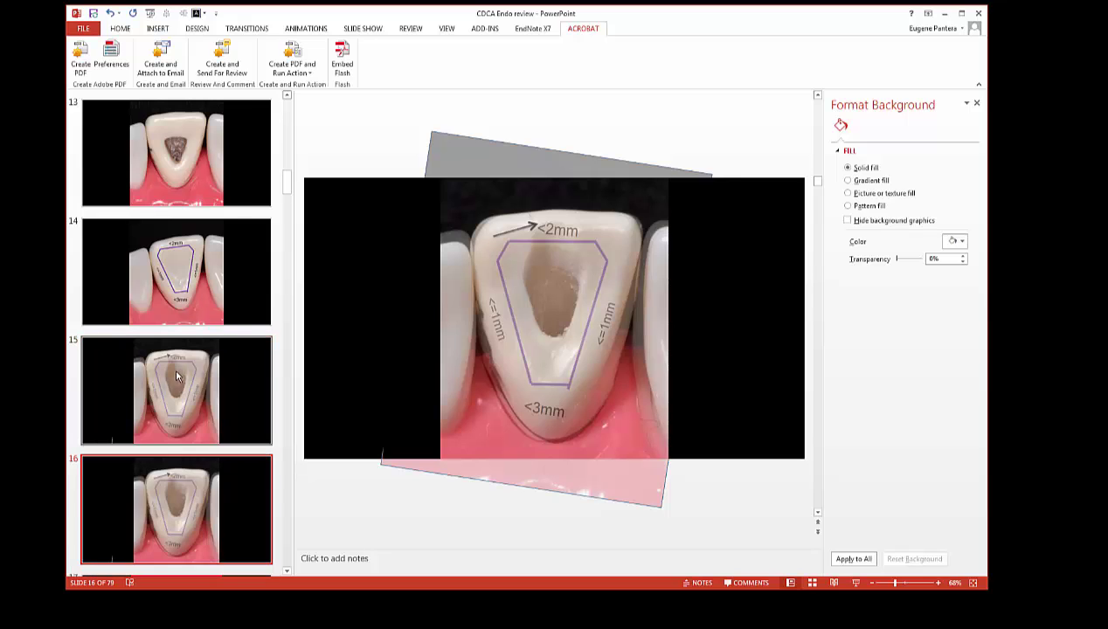
# Select slide 15, the first of the two identical overlay slides
pyautogui.click(116, 495)
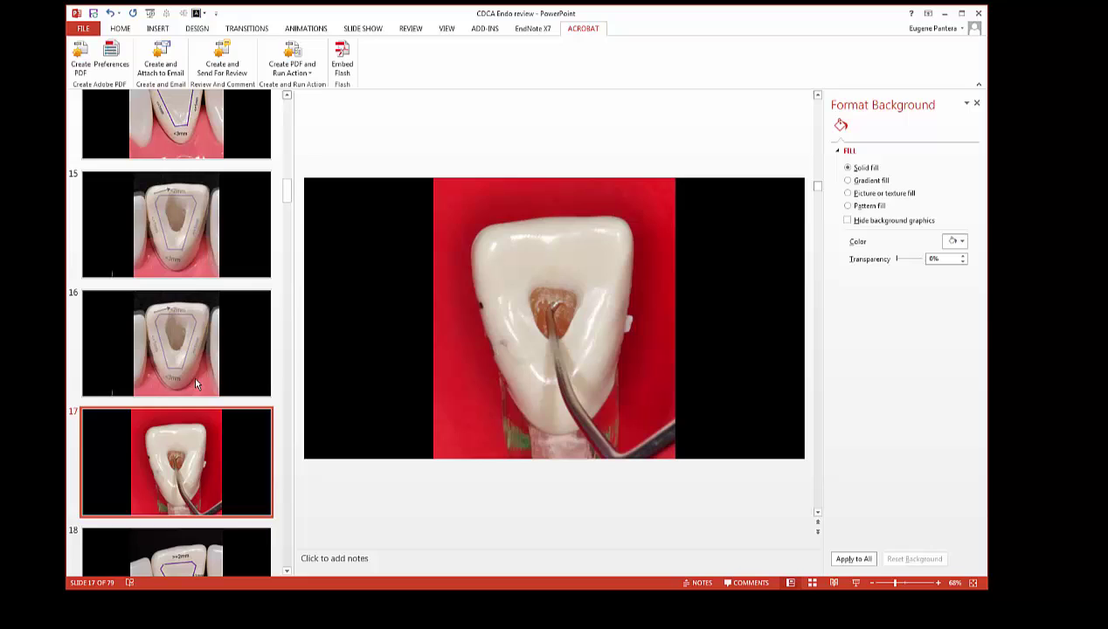
pyautogui.click(203, 356)
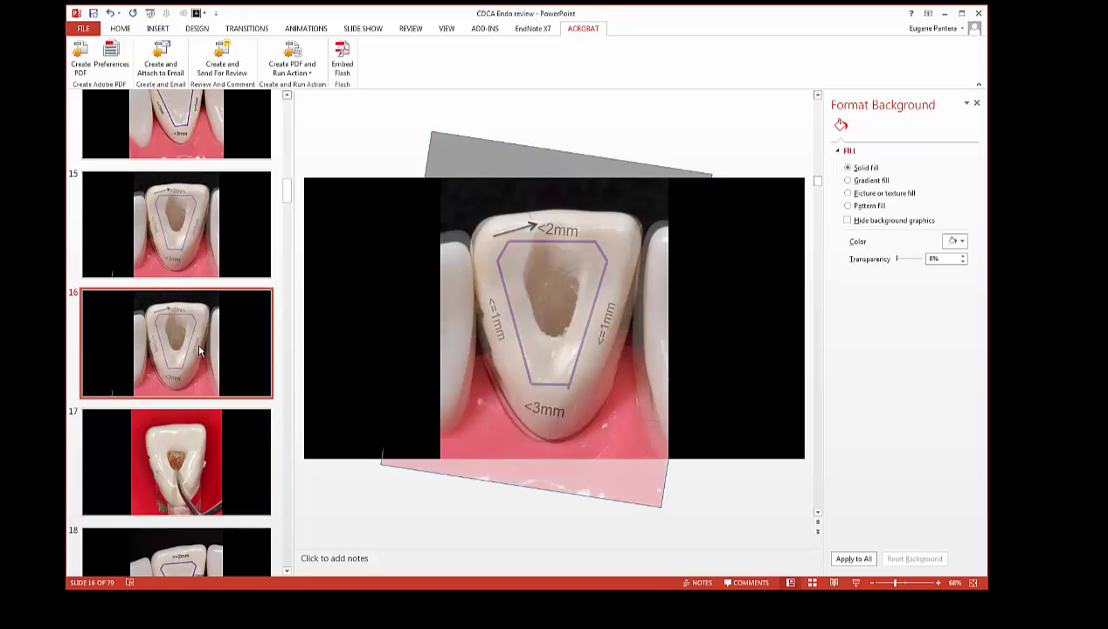
pyautogui.click(213, 231)
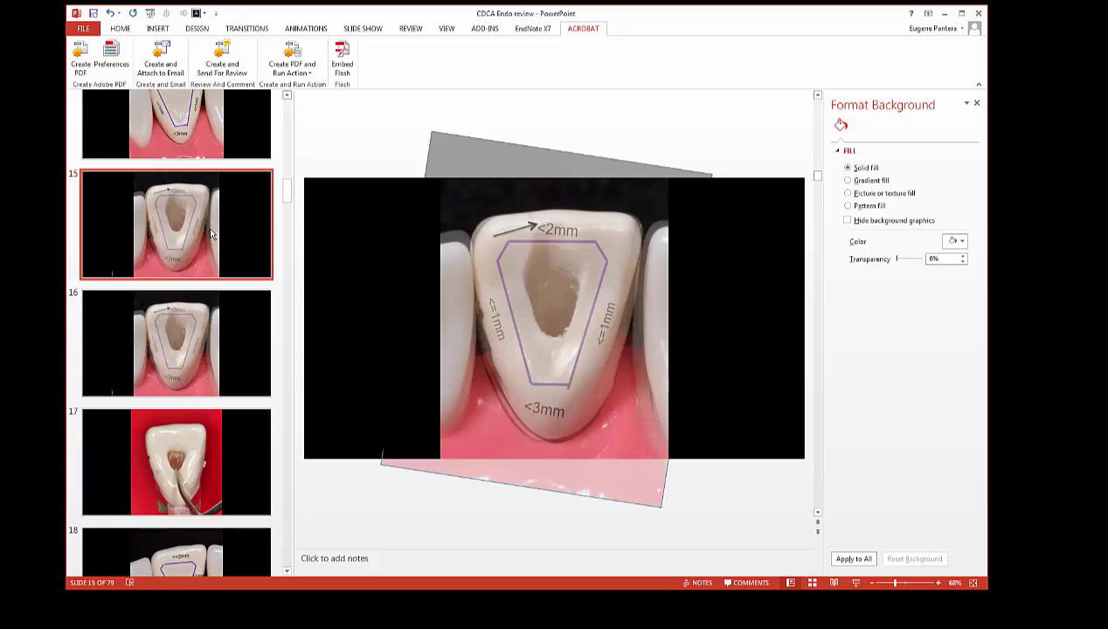
pyautogui.click(389, 311)
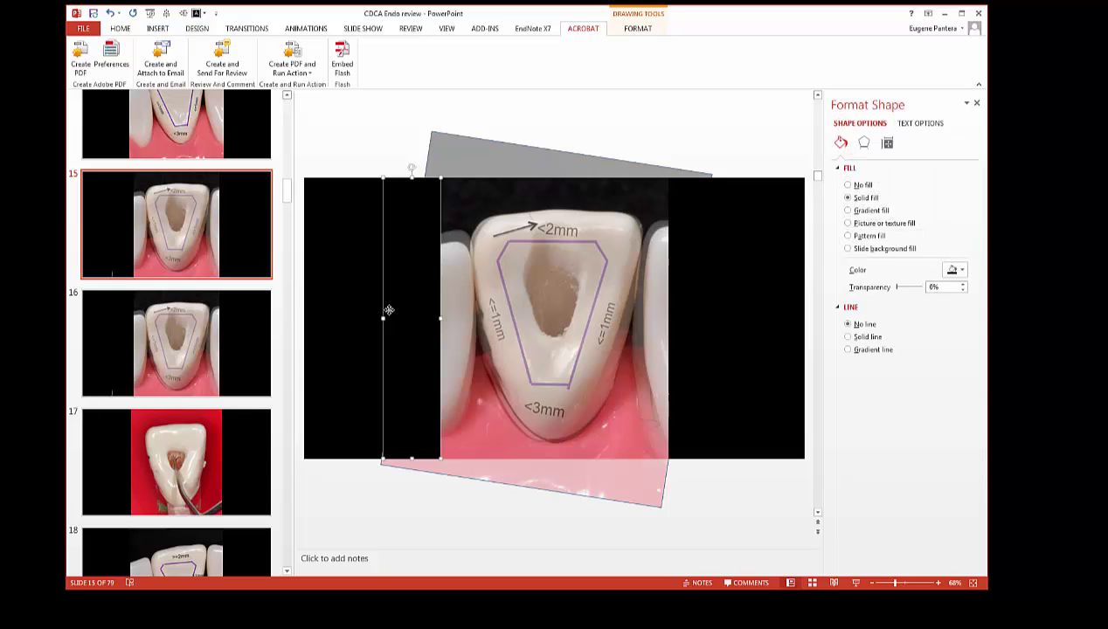
pyautogui.hotkey('ctrl', 'a')
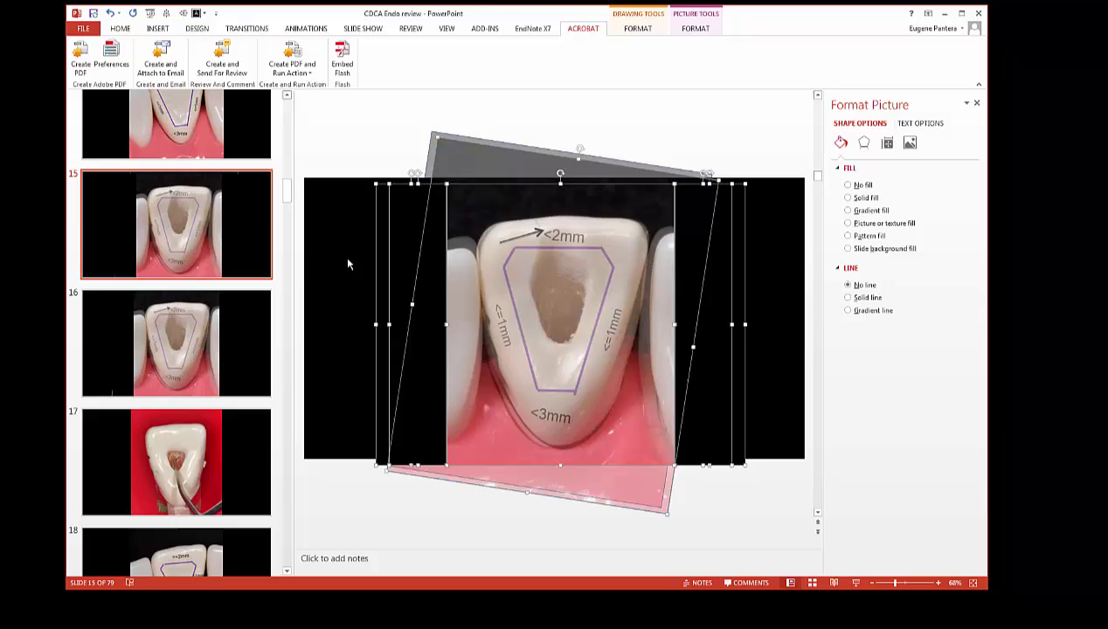
pyautogui.click(347, 263)
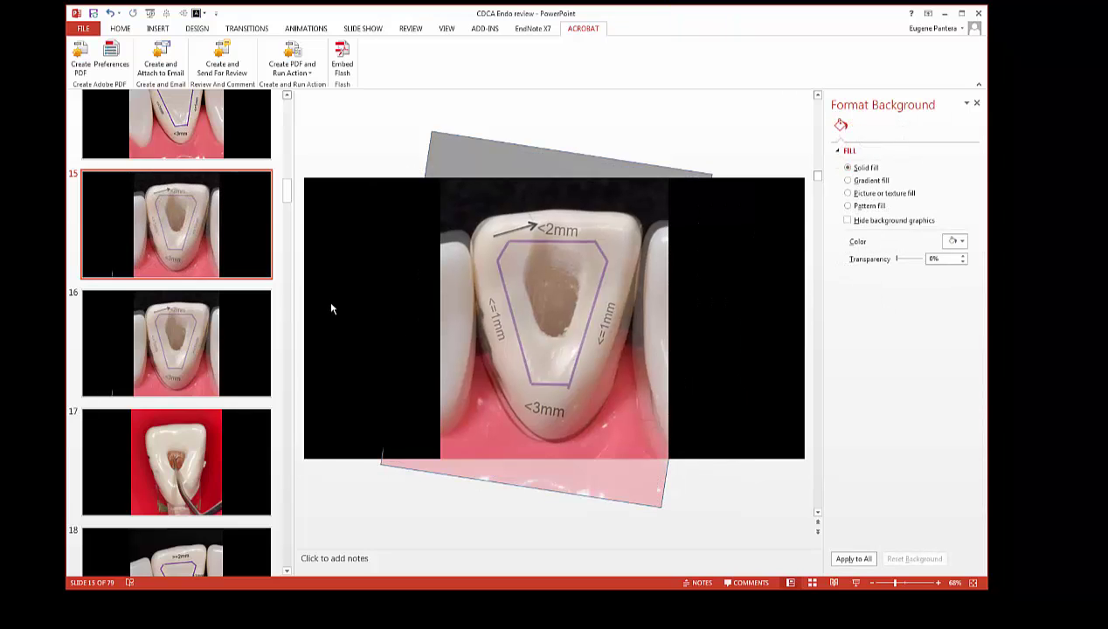
# Pull the semi-transparent outline picture off the tooth photo on slide 15 and delete it
pyautogui.moveTo(488, 308); pyautogui.dragTo(624, 245)
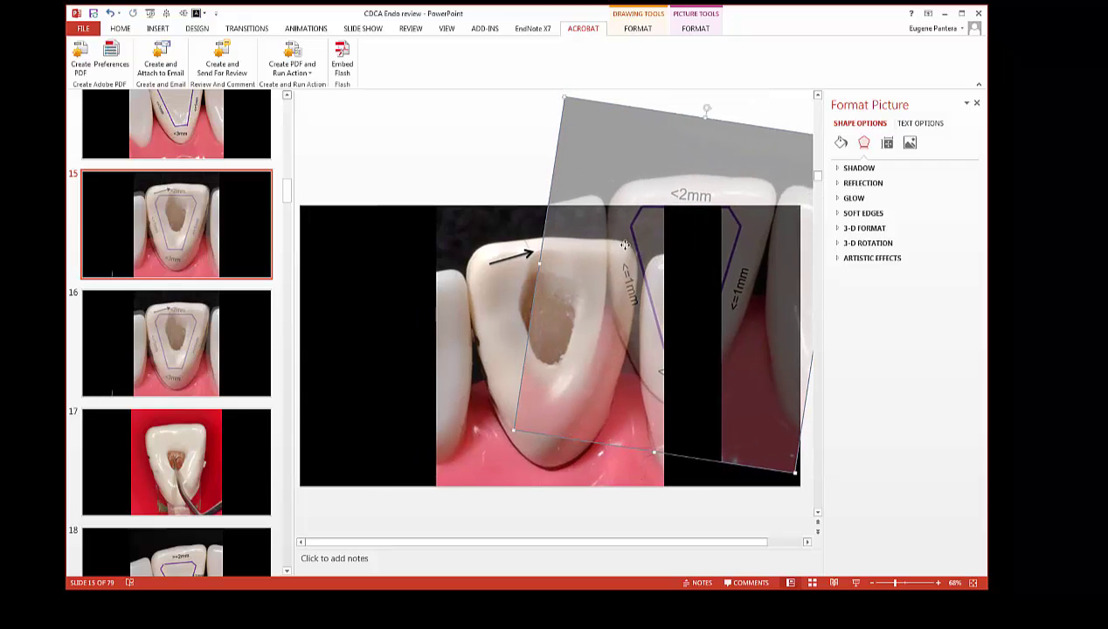
pyautogui.press('Delete')
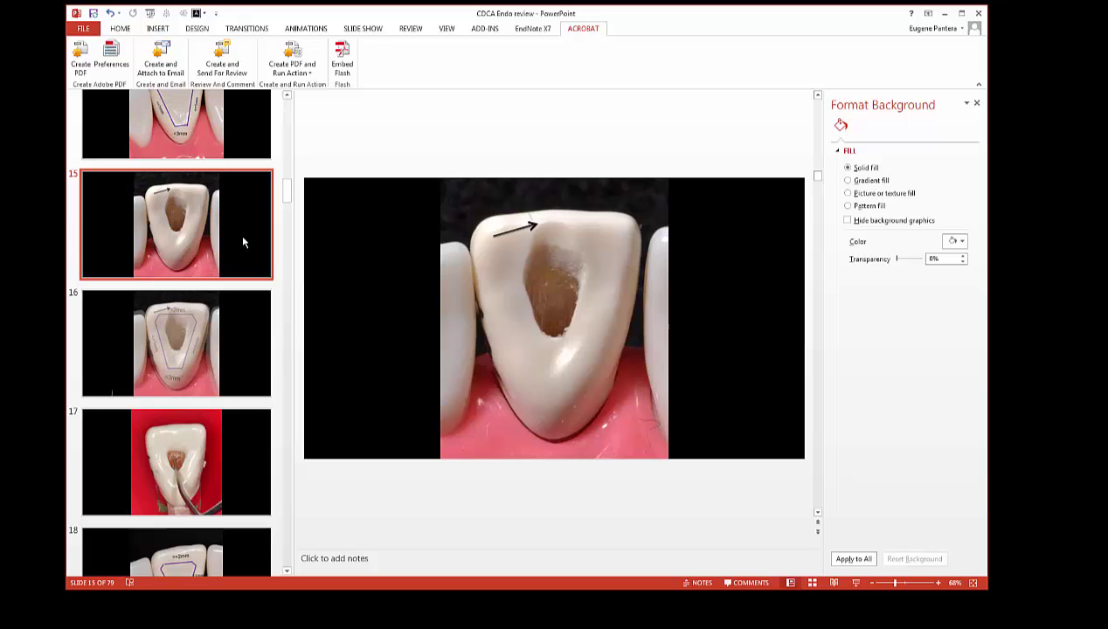
# Apply the Fade transition to slides 14, 15 and 16
pyautogui.scroll(1, 240, 233)
pyautogui.click(248, 28)
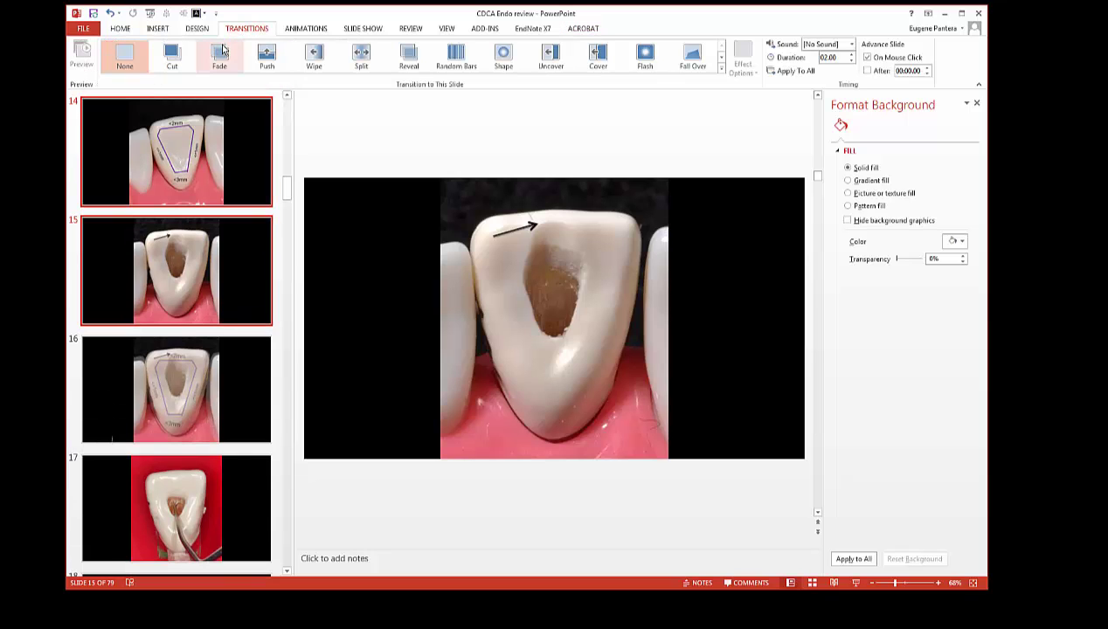
pyautogui.click(222, 53)
pyautogui.click(244, 168)
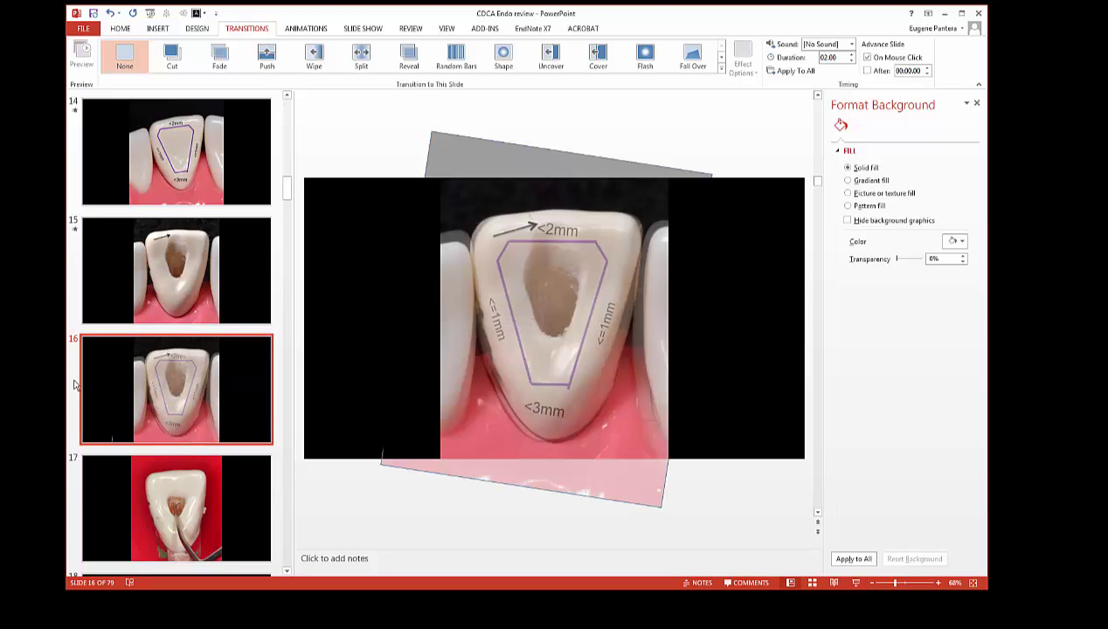
pyautogui.click(218, 58)
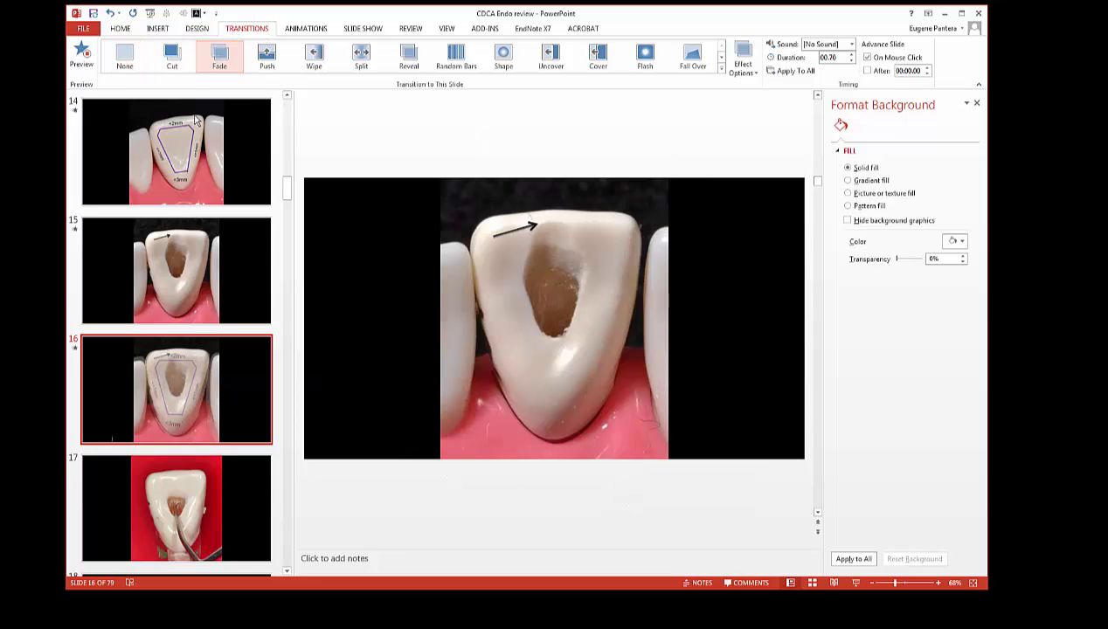
# Set the overlay picture's fill transparency on slide 16 to 78% and preview the slide in the slide show
pyautogui.press('pageup')
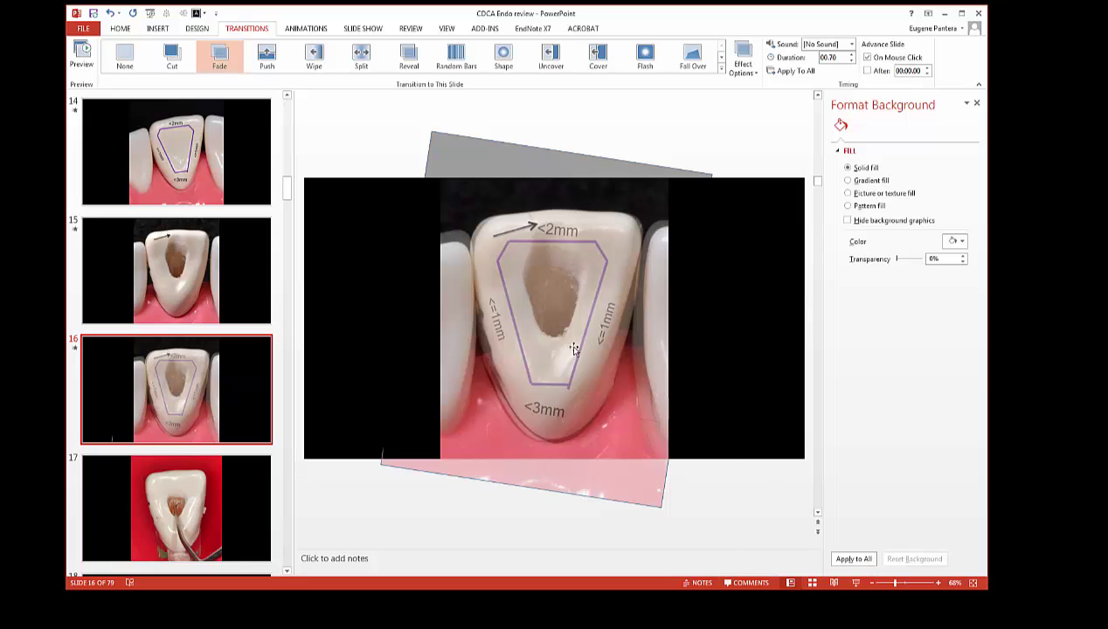
pyautogui.click(573, 350)
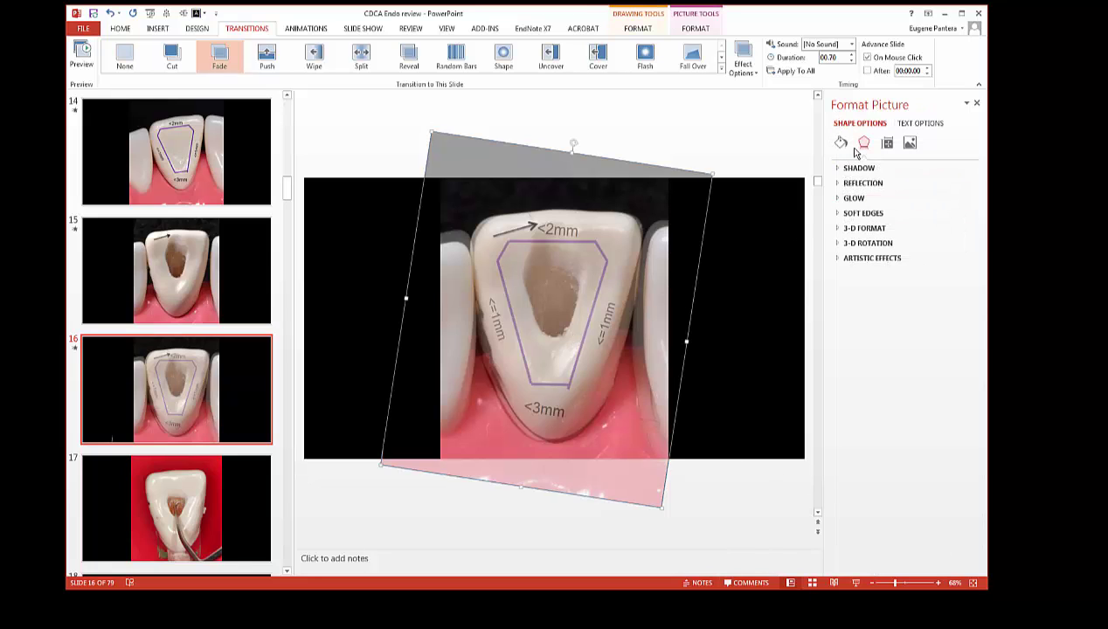
pyautogui.click(840, 143)
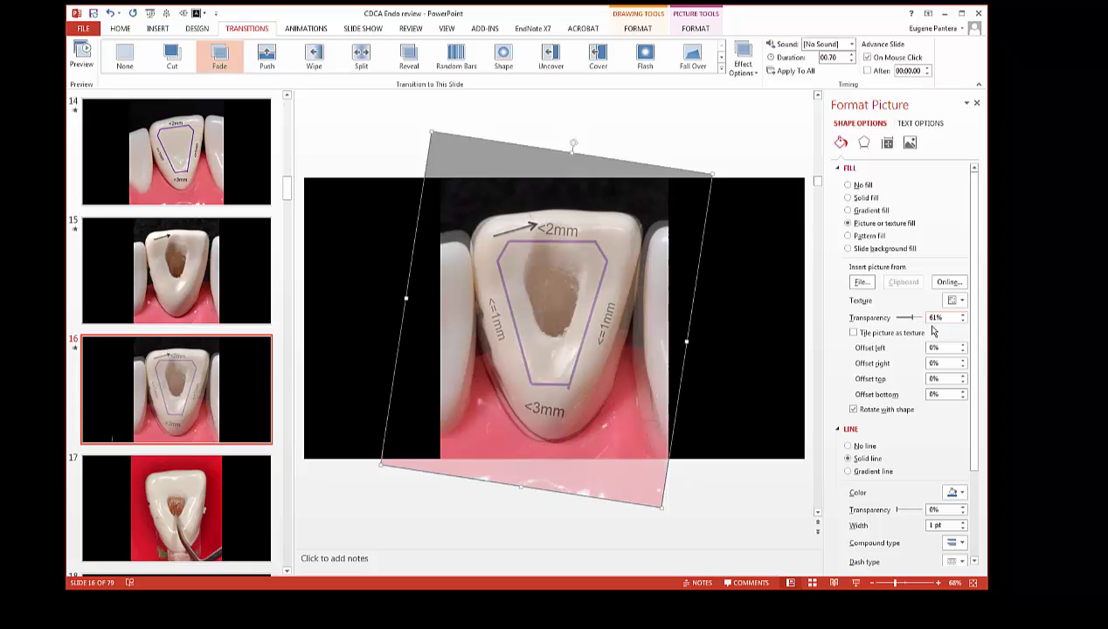
pyautogui.moveTo(911, 318)
pyautogui.mouseDown()
pyautogui.moveTo(900, 321)
pyautogui.moveTo(919, 324)
pyautogui.mouseUp()
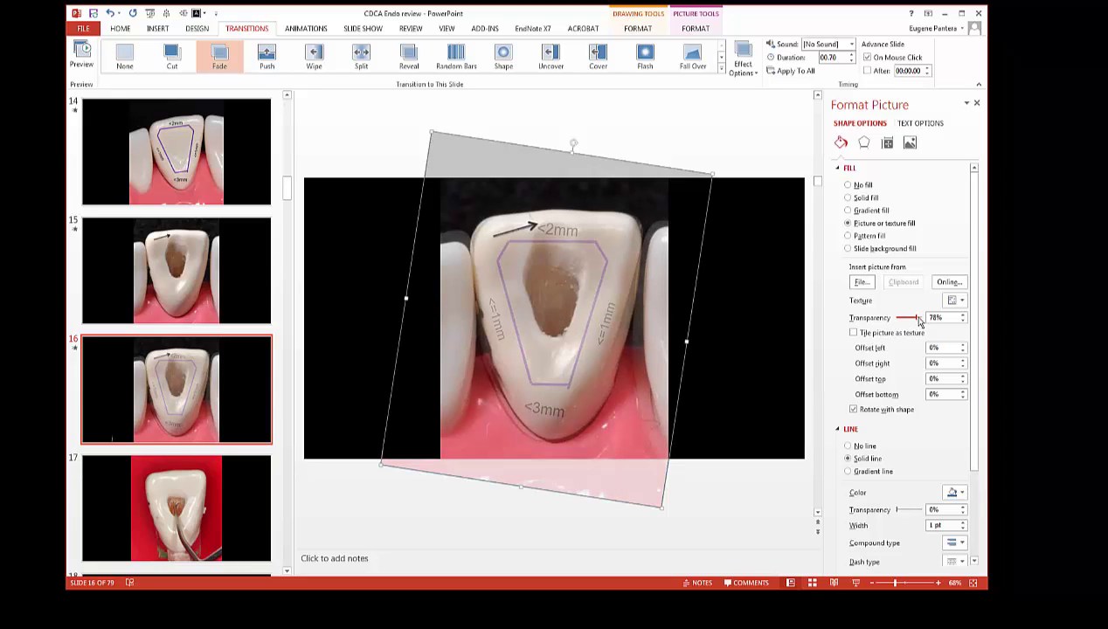
pyautogui.click(225, 242)
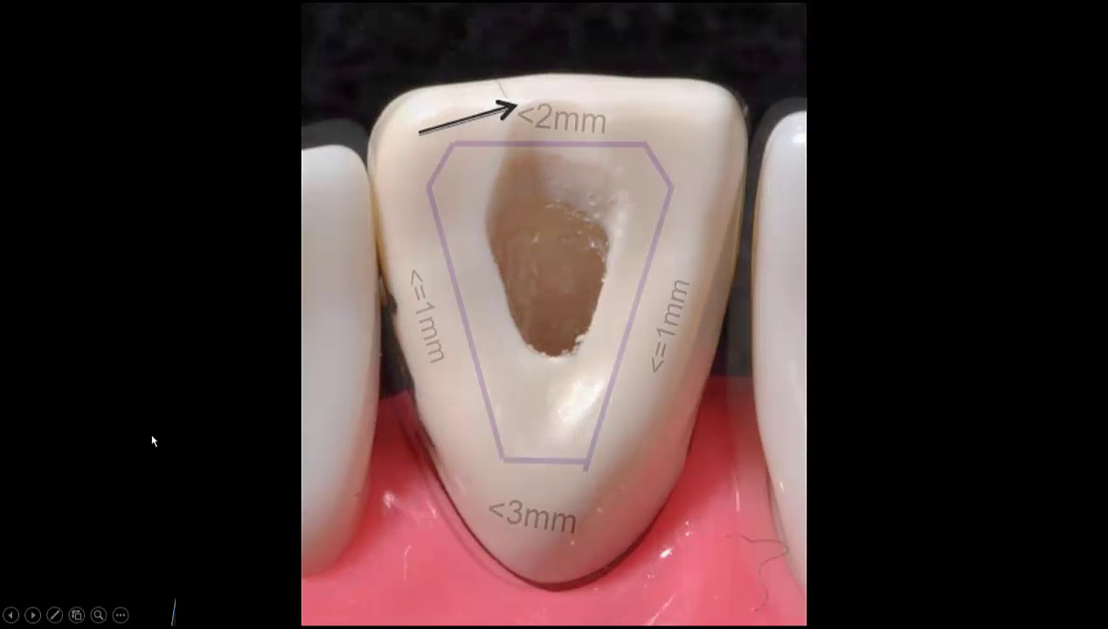
pyautogui.press('Escape')
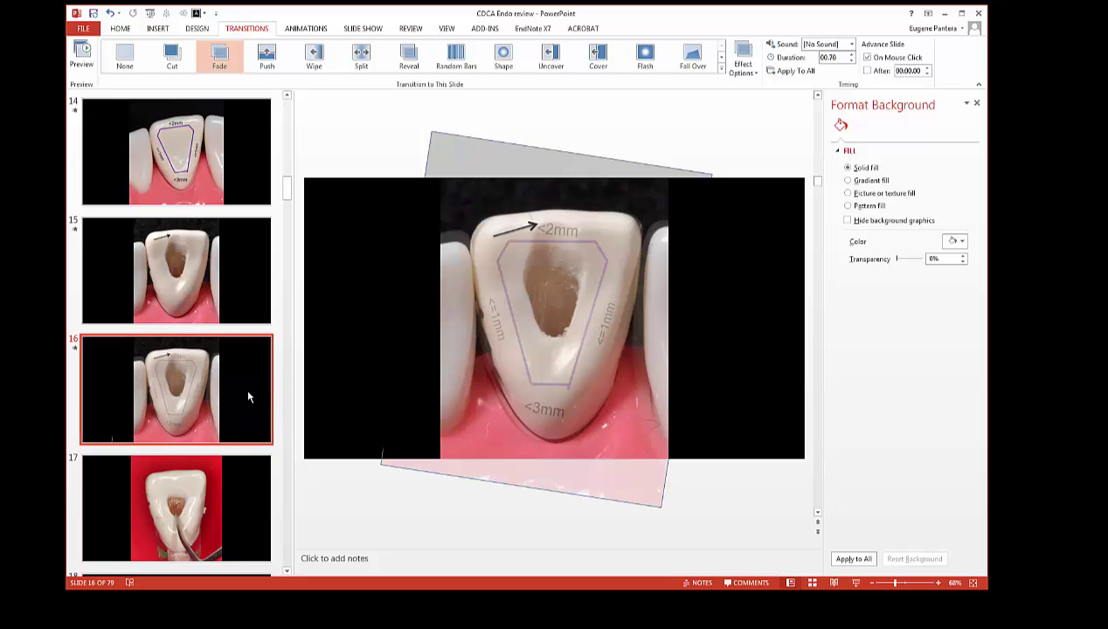
# Duplicate slide 16 and delete the overlay picture from the duplicate
pyautogui.hotkey('ctrl', 'd')
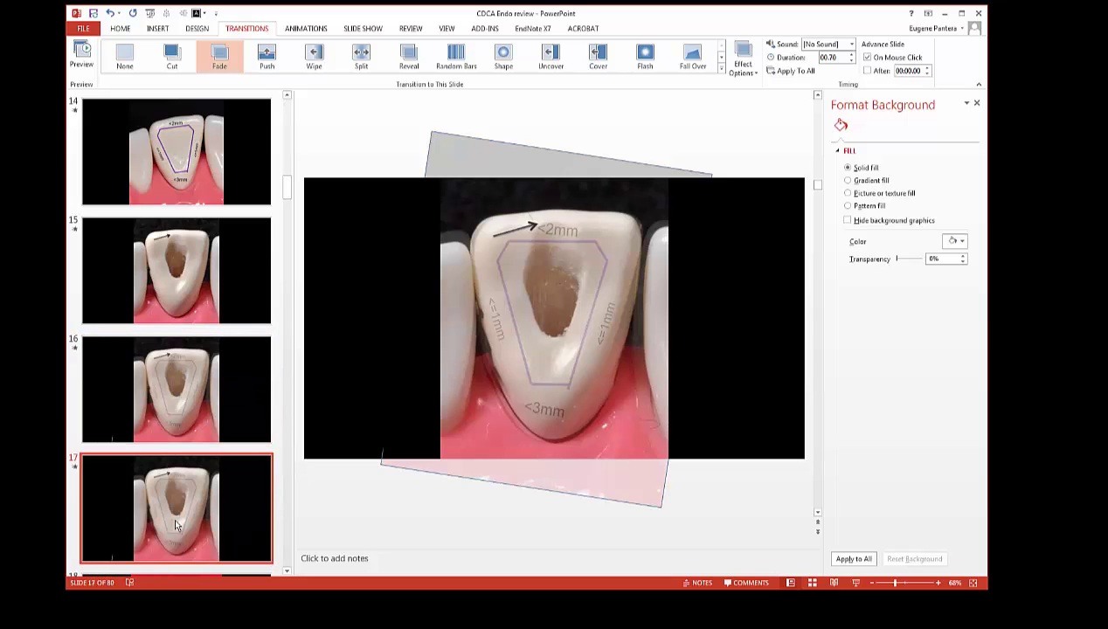
pyautogui.click(546, 371)
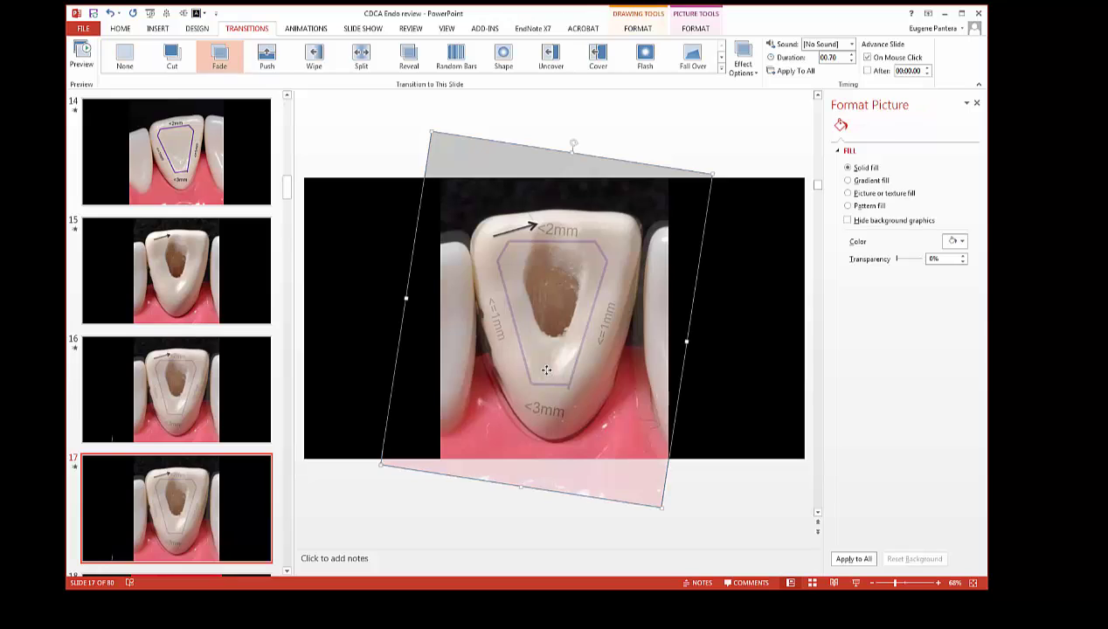
pyautogui.press('Escape')
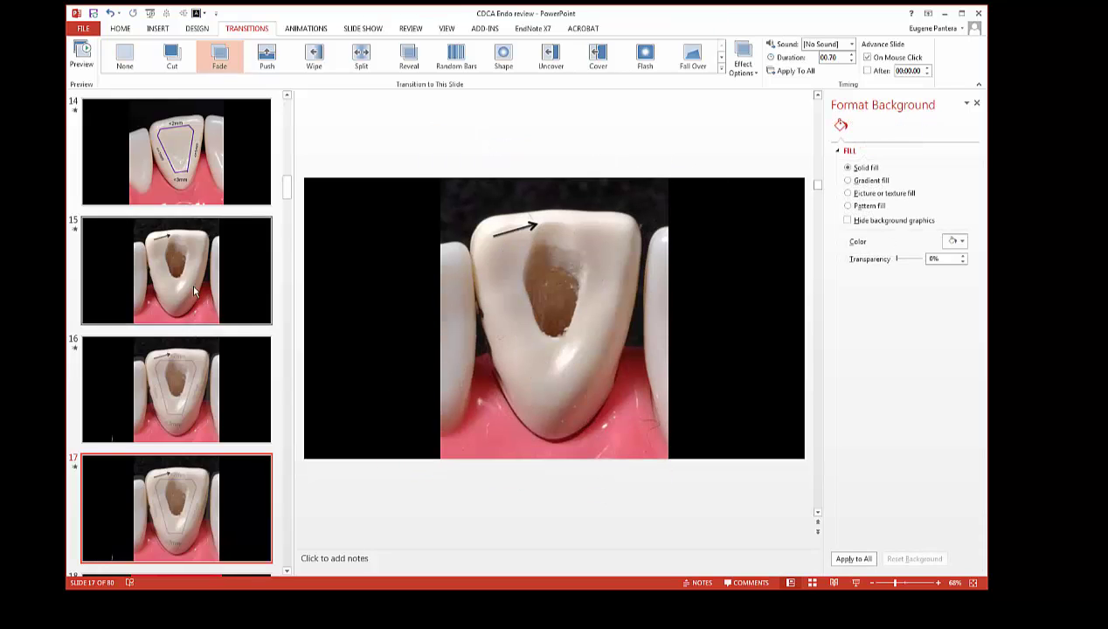
# Start the slide show from slide 14 to check the fades through the overlay sequence
pyautogui.click(191, 282)
pyautogui.click(188, 187)
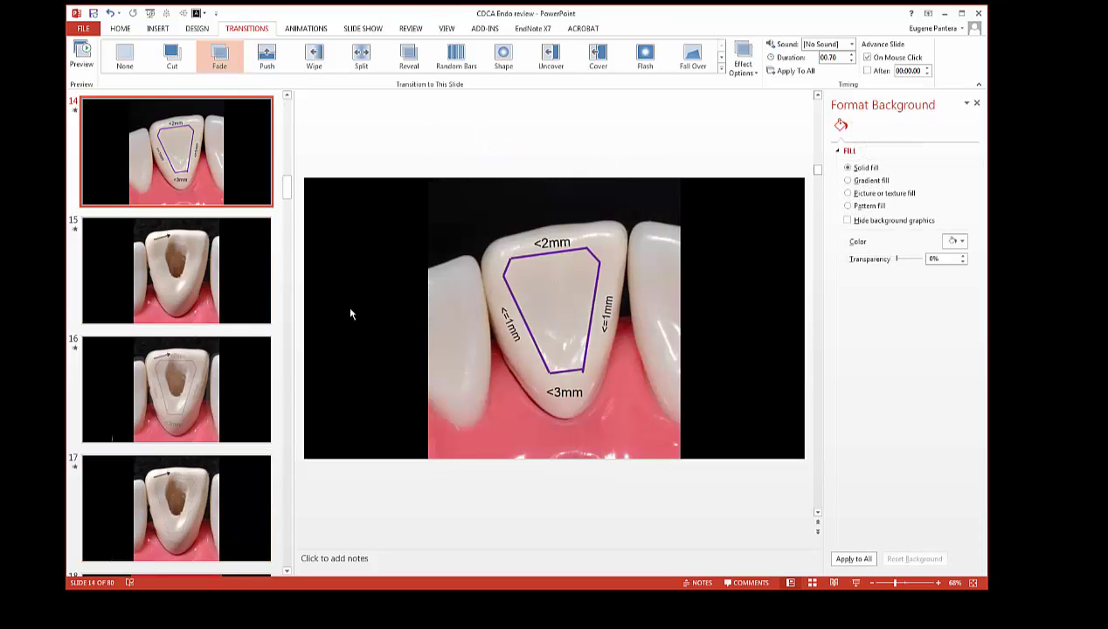
pyautogui.click(233, 535)
pyautogui.click(174, 192)
pyautogui.click(857, 584)
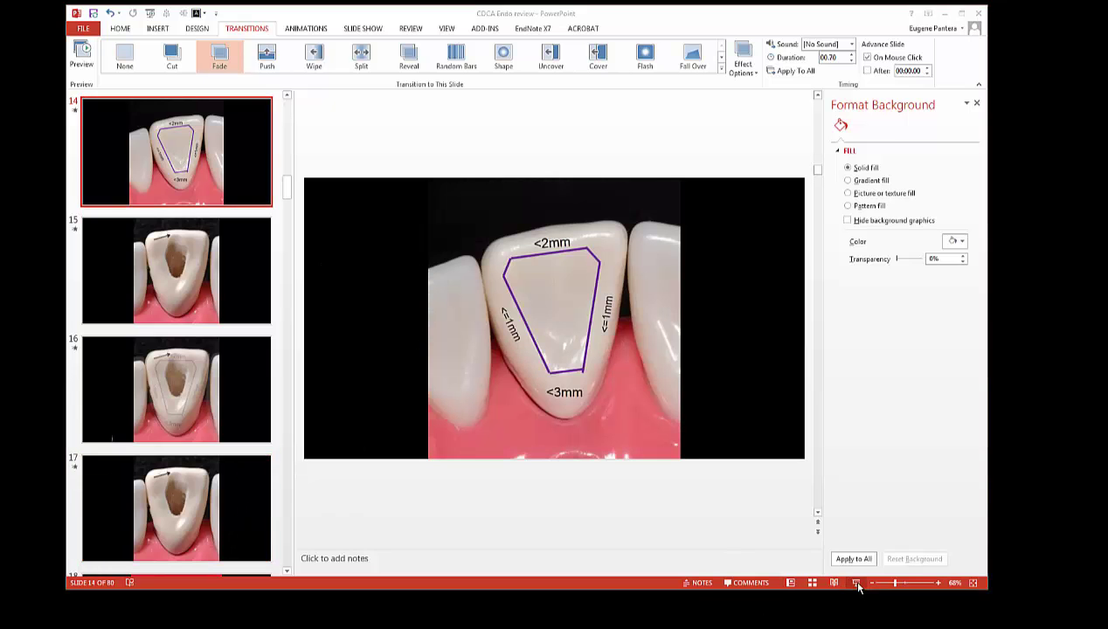